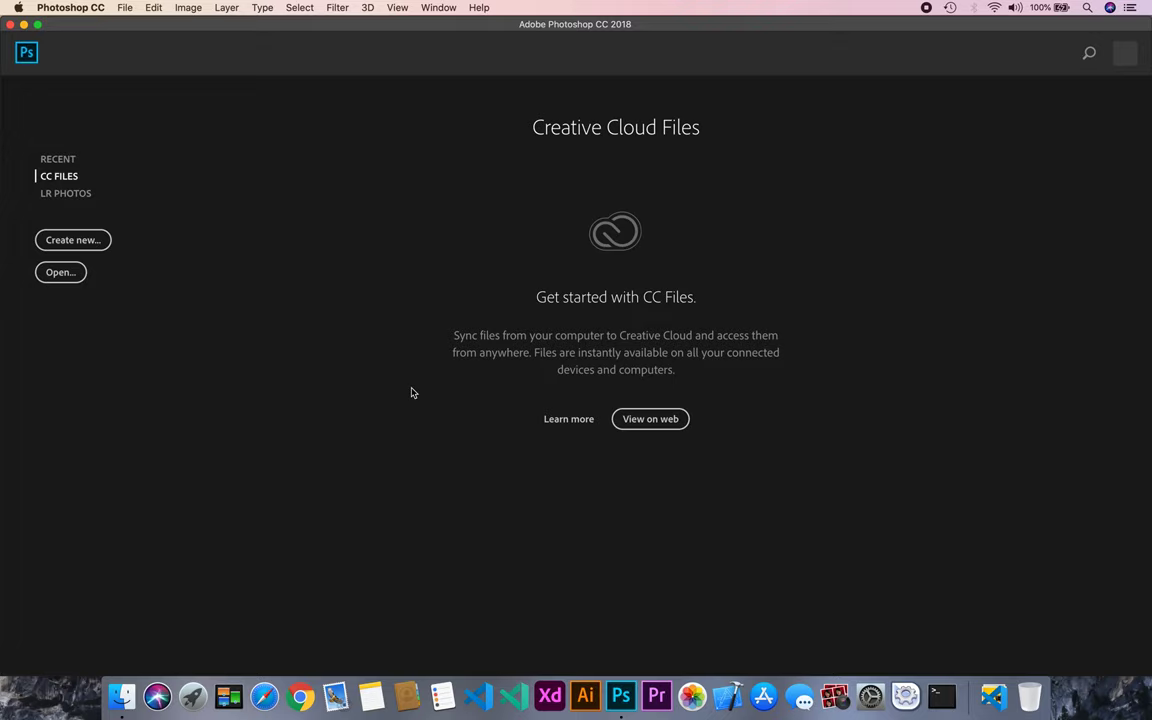
- Create a new 1920×1080 px, 300 ppi, RGB document named 'YoutubeThumbnail'
{"action": "left_click", "coordinate": [124, 8]}
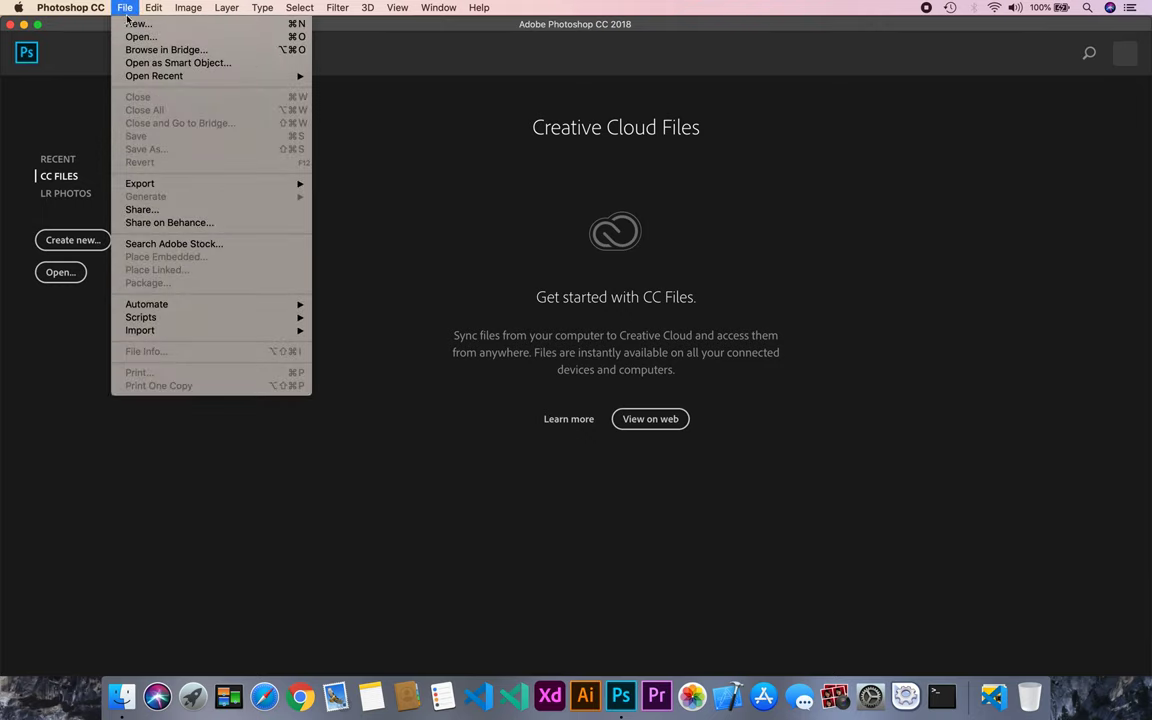
{"action": "left_click", "coordinate": [400, 248]}
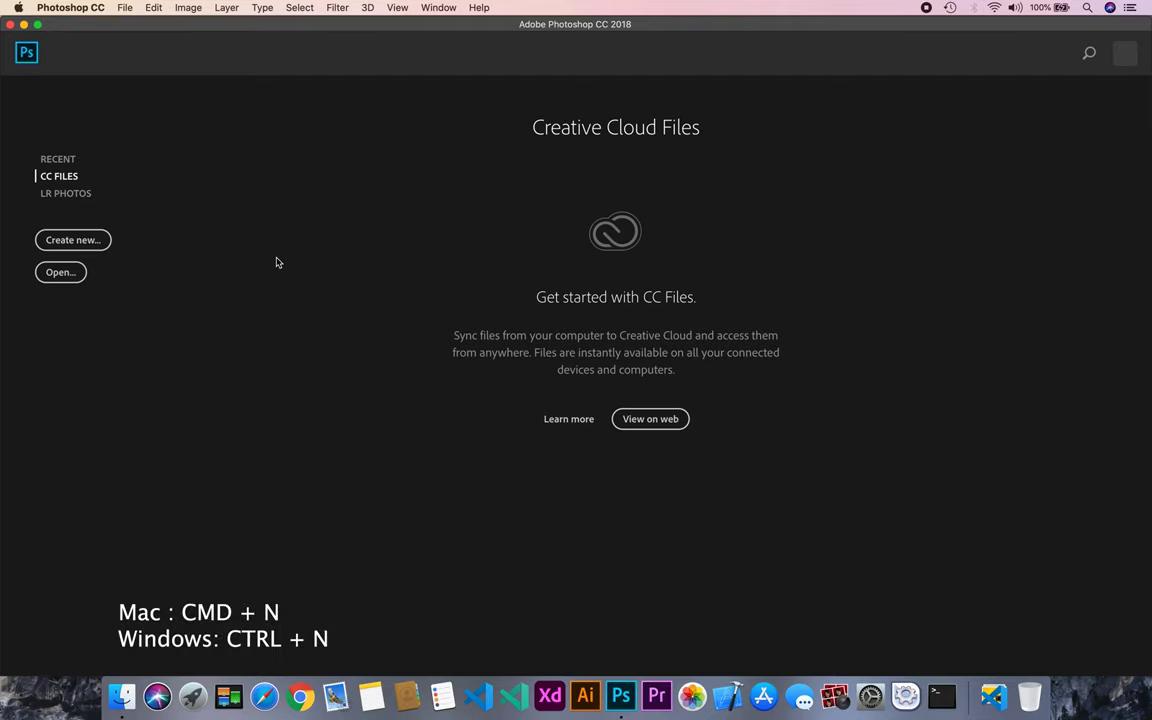
{"action": "key", "text": "super+n"}
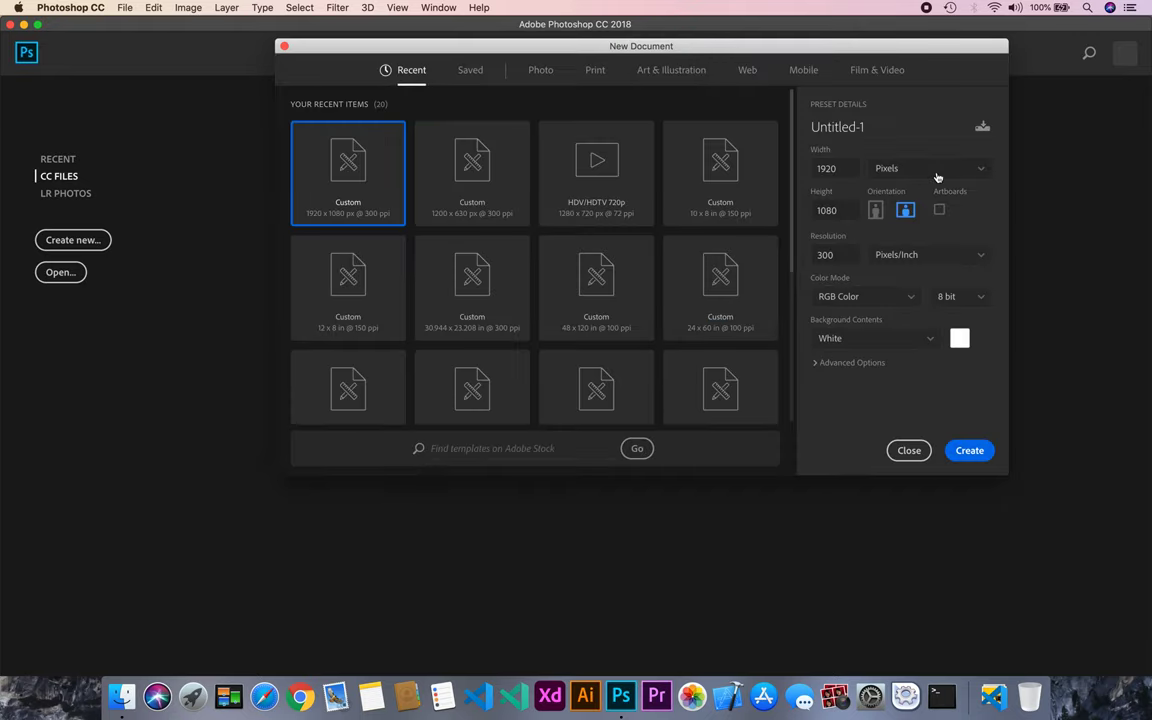
{"action": "left_click", "coordinate": [887, 126]}
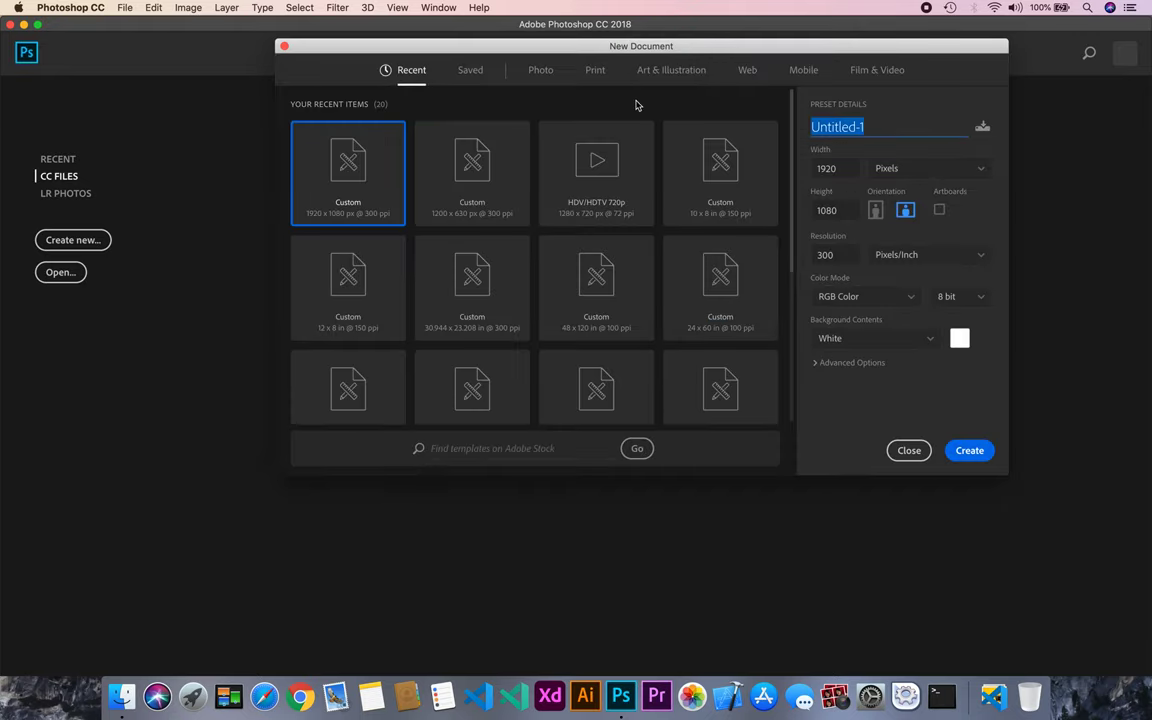
{"action": "type", "text": "YoutubeTh"}
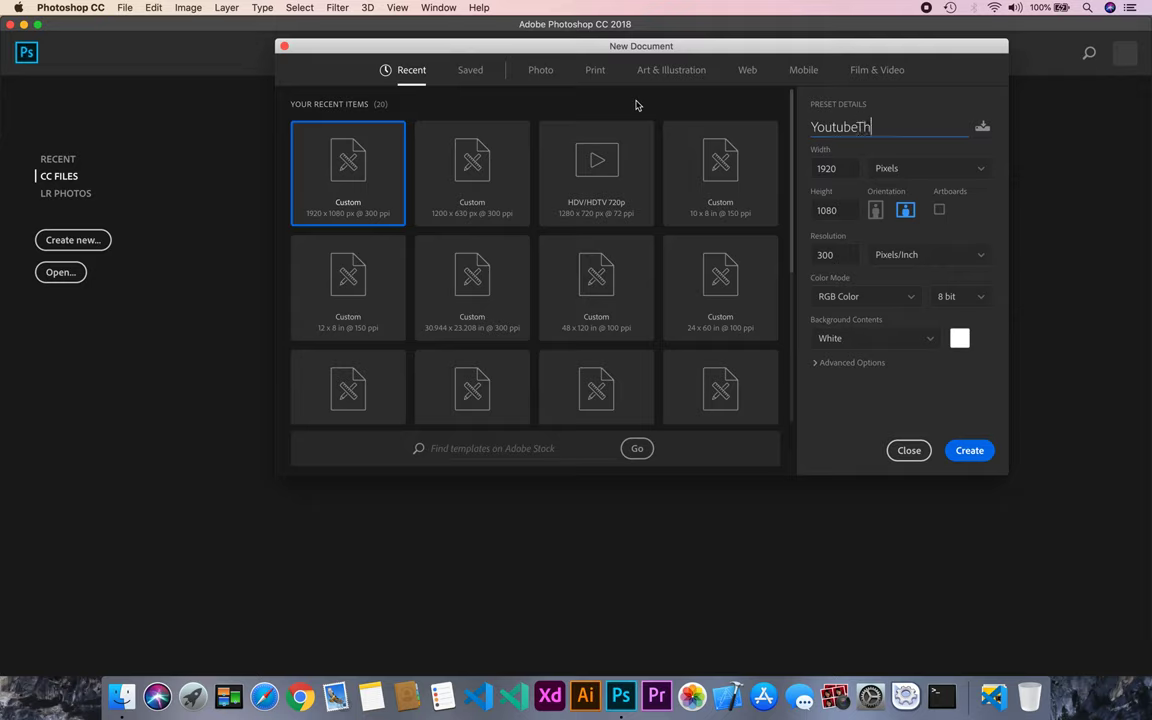
{"action": "type", "text": "umbnail"}
{"action": "key", "text": "Tab"}
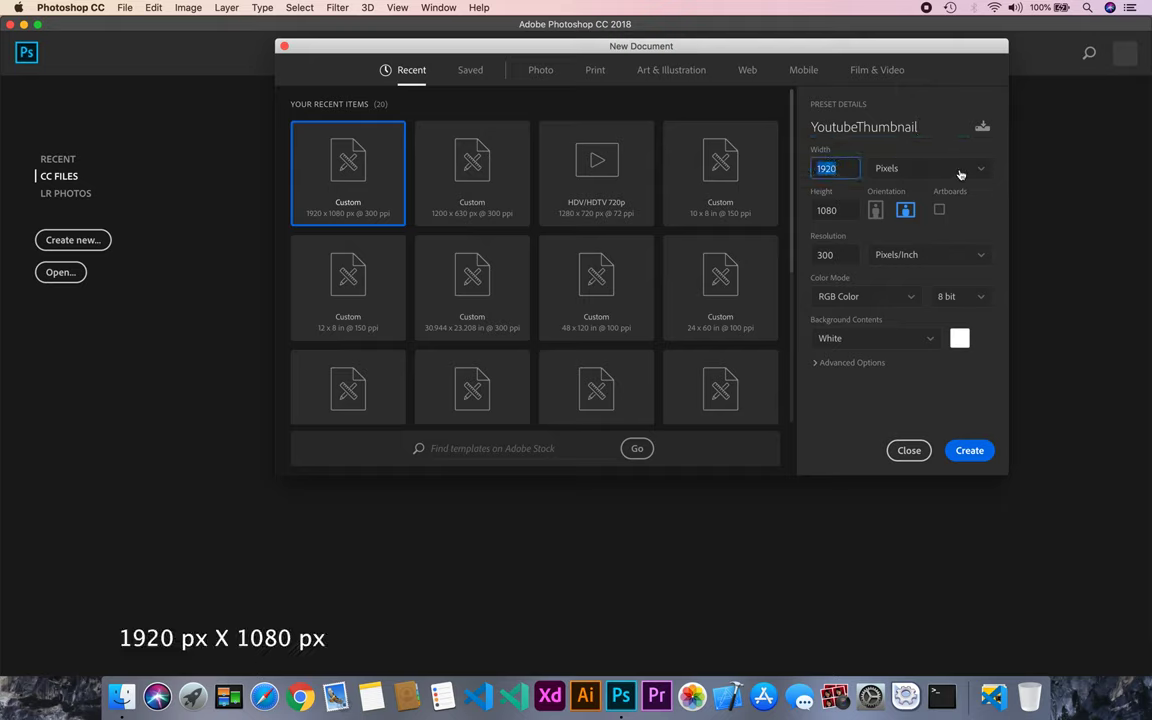
{"action": "left_click", "coordinate": [956, 170]}
{"action": "left_click", "coordinate": [912, 192]}
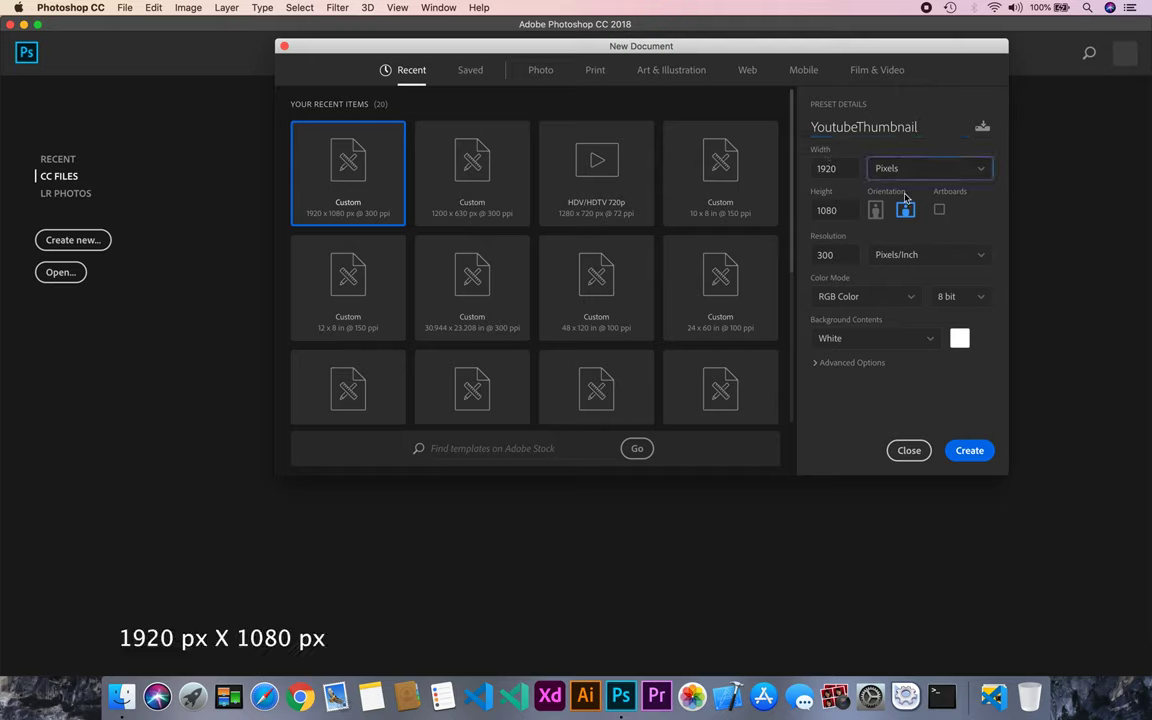
{"action": "key", "text": "Tab"}
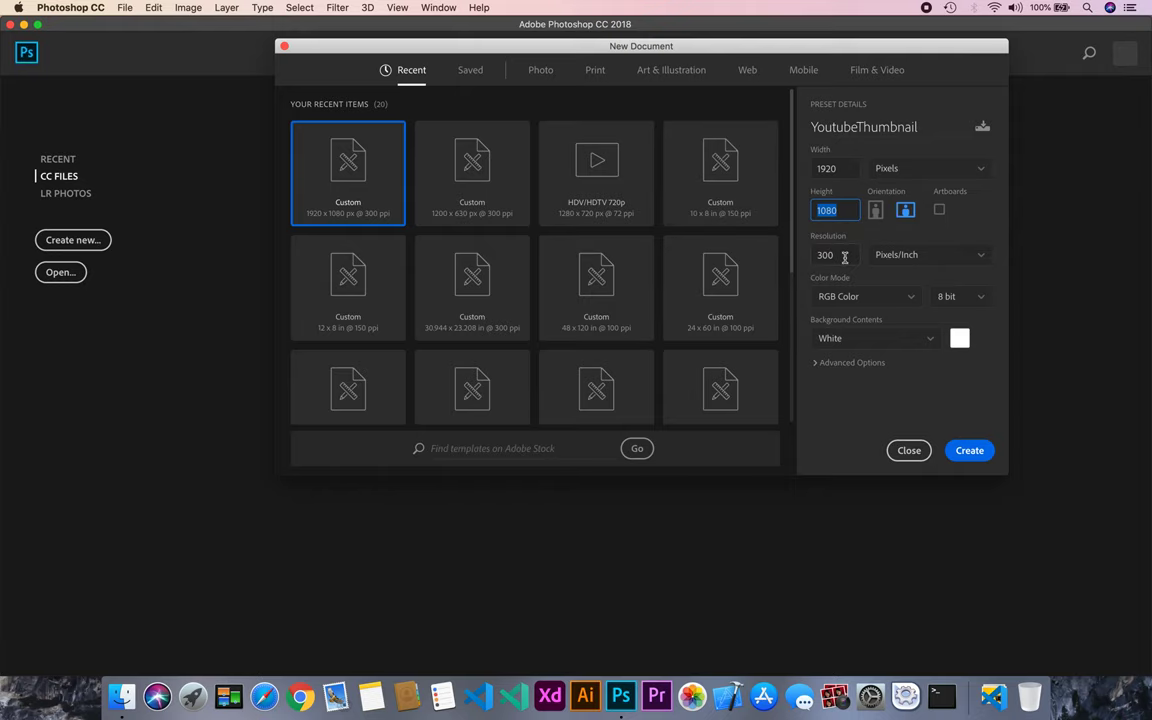
{"action": "left_click", "coordinate": [905, 297]}
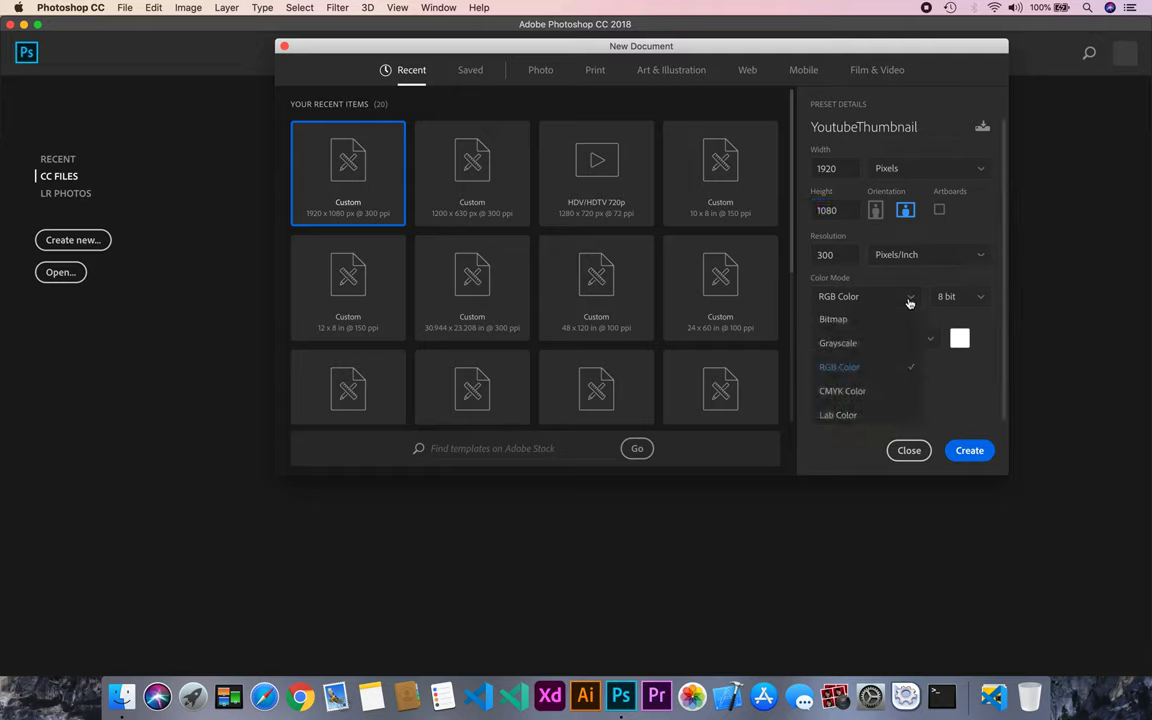
{"action": "left_click", "coordinate": [866, 366]}
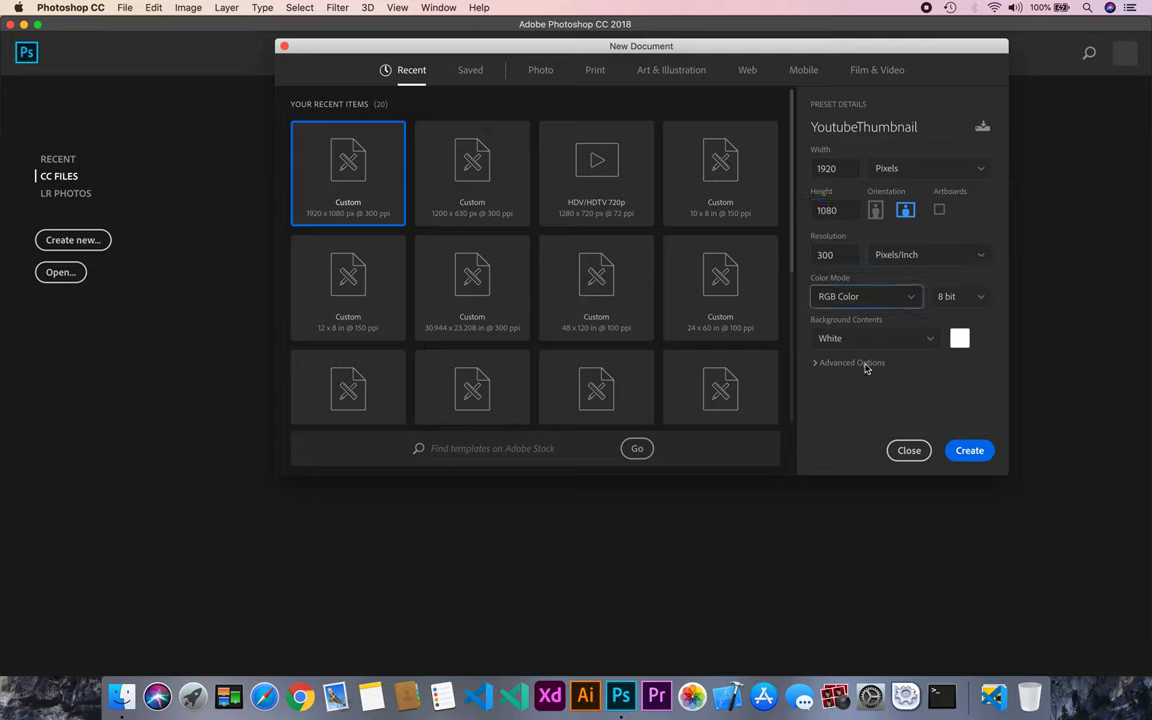
{"action": "left_click", "coordinate": [966, 452]}
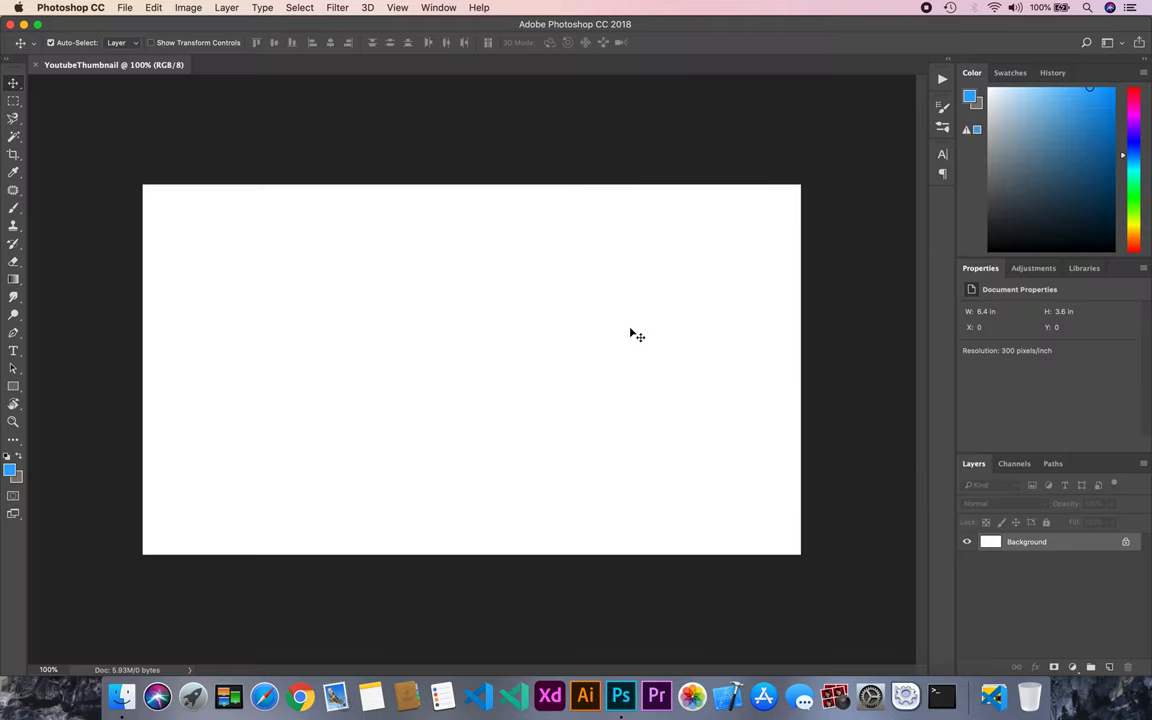
- Place the yellow camera JPG into the document as a linked layer
{"action": "left_click", "coordinate": [124, 8]}
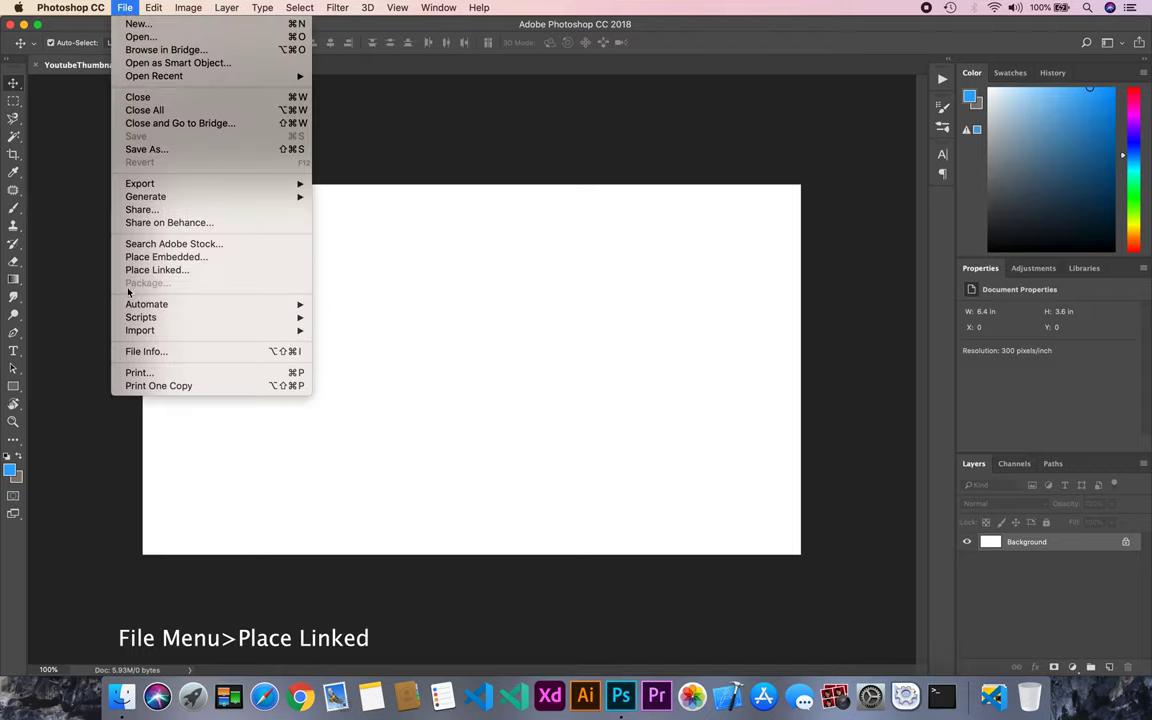
{"action": "left_click", "coordinate": [198, 272]}
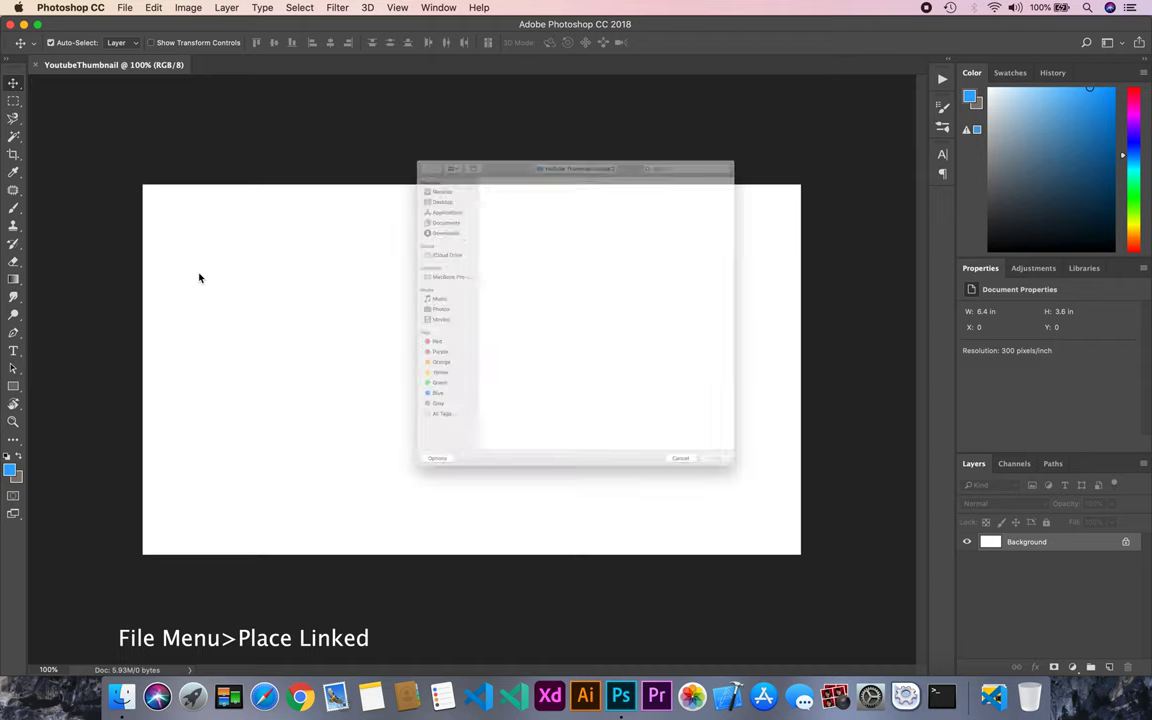
{"action": "left_click", "coordinate": [458, 112]}
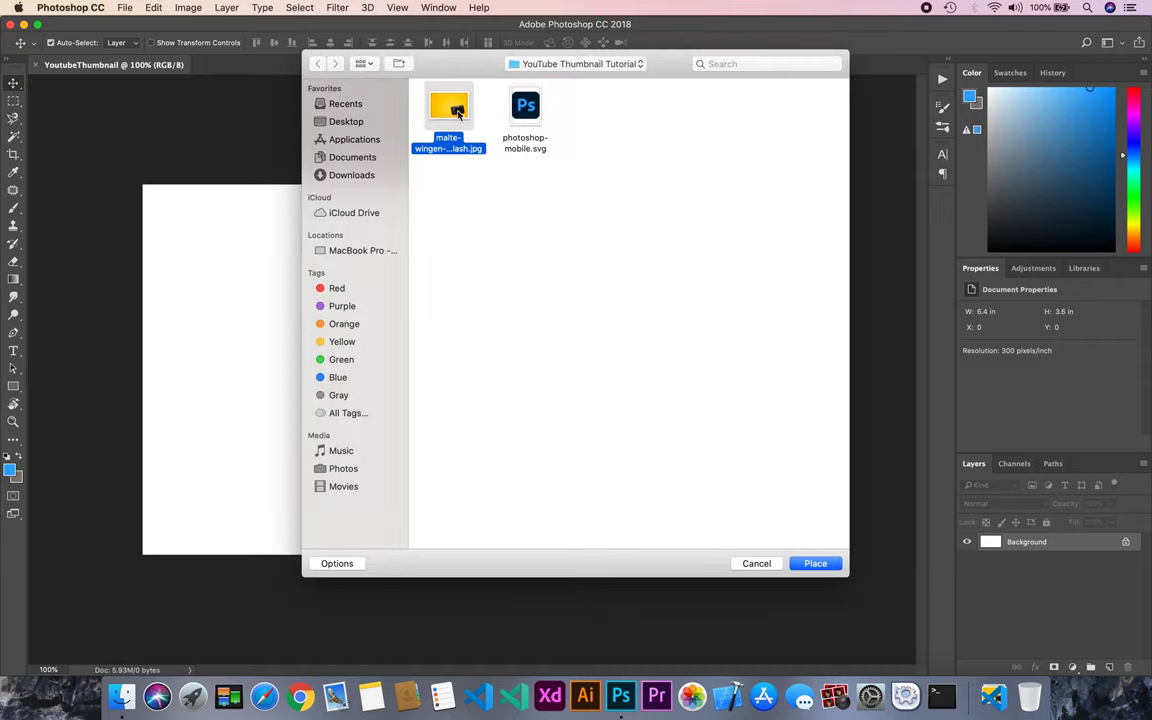
{"action": "left_click", "coordinate": [816, 565]}
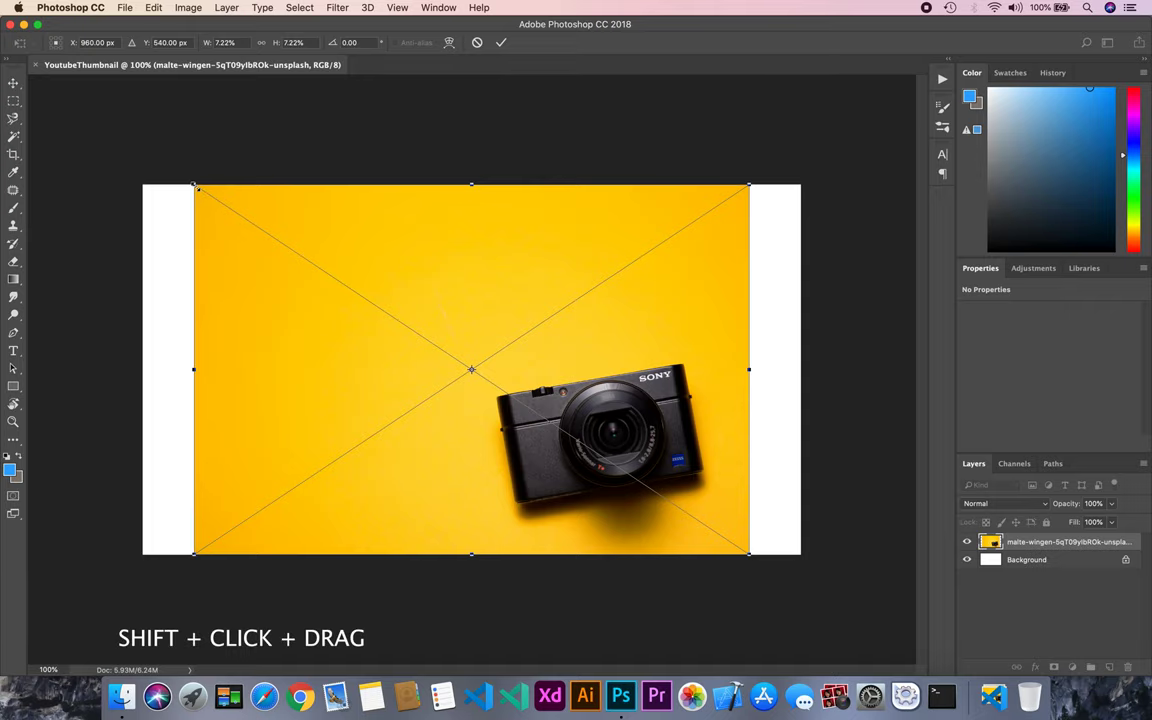
- Enlarge the camera photo to fill the canvas, shift it slightly, and commit
{"action": "left_click_drag", "start_coordinate": [194, 185], "coordinate": [143, 151], "text": "shift"}
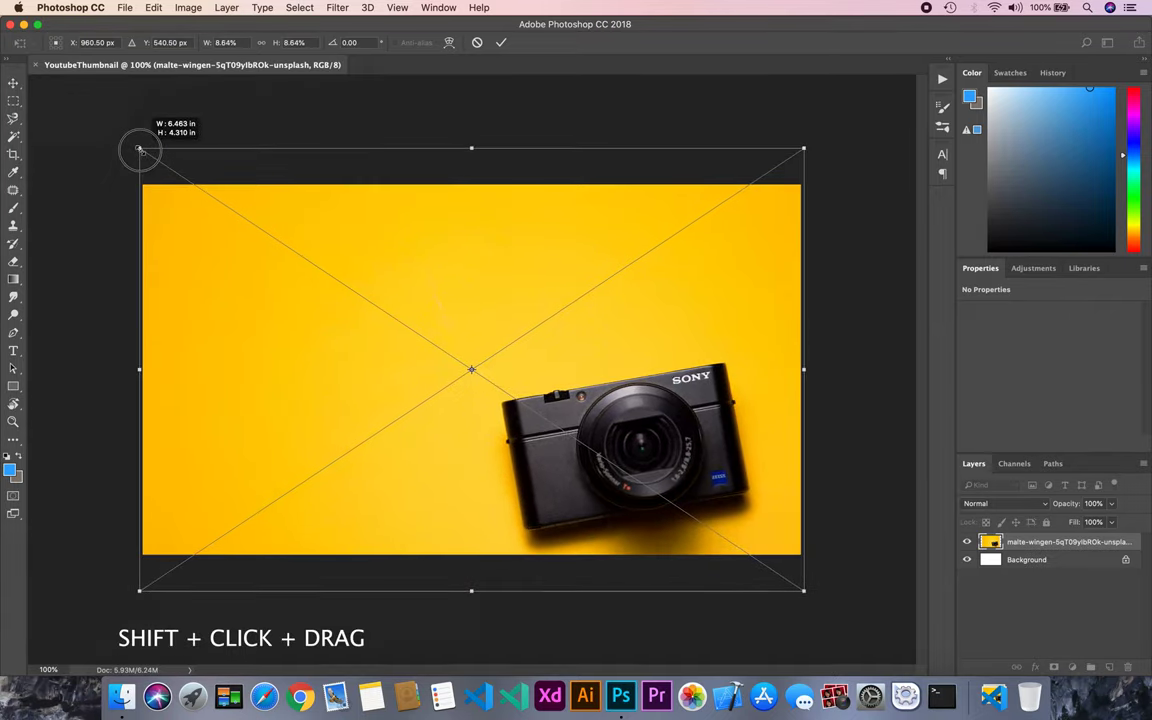
{"action": "left_click_drag", "start_coordinate": [141, 150], "coordinate": [130, 142], "text": "shift"}
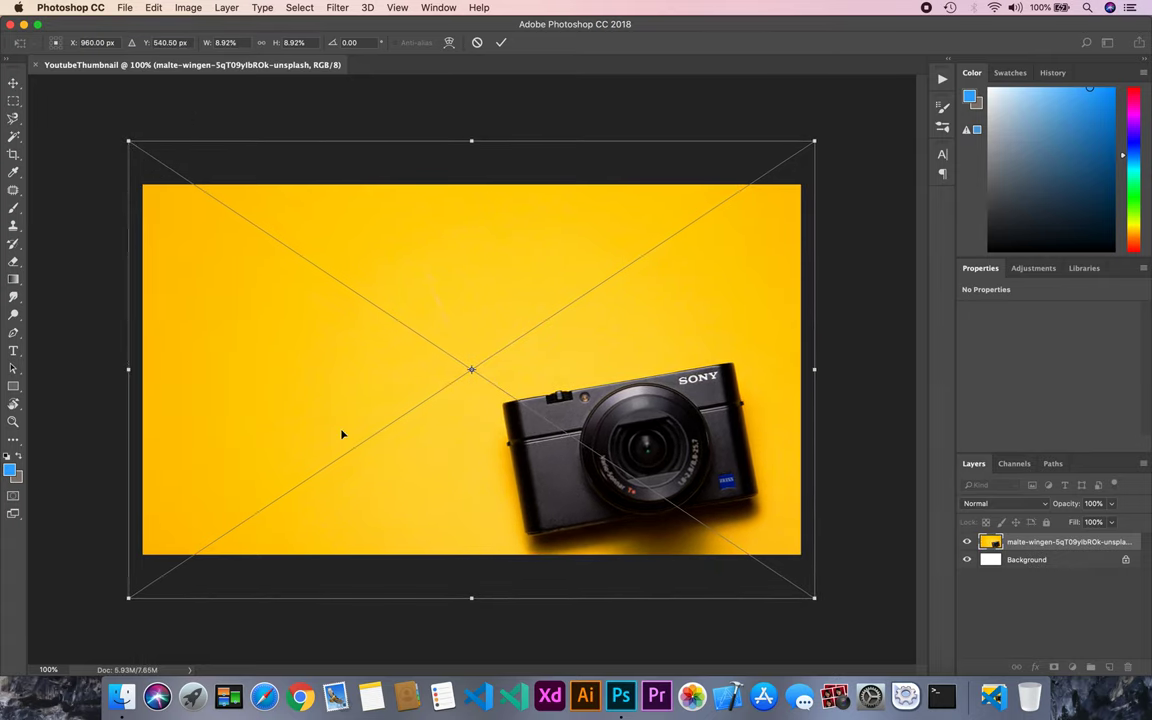
{"action": "left_click_drag", "start_coordinate": [303, 478], "coordinate": [315, 466]}
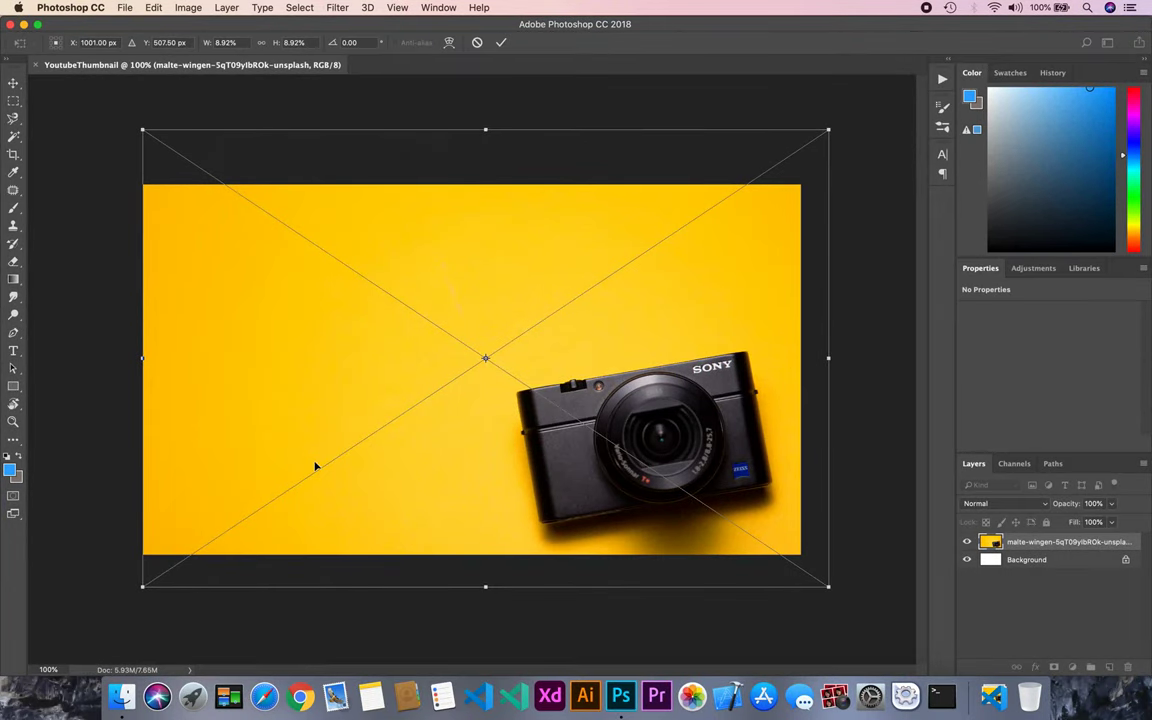
{"action": "key", "text": "Return"}
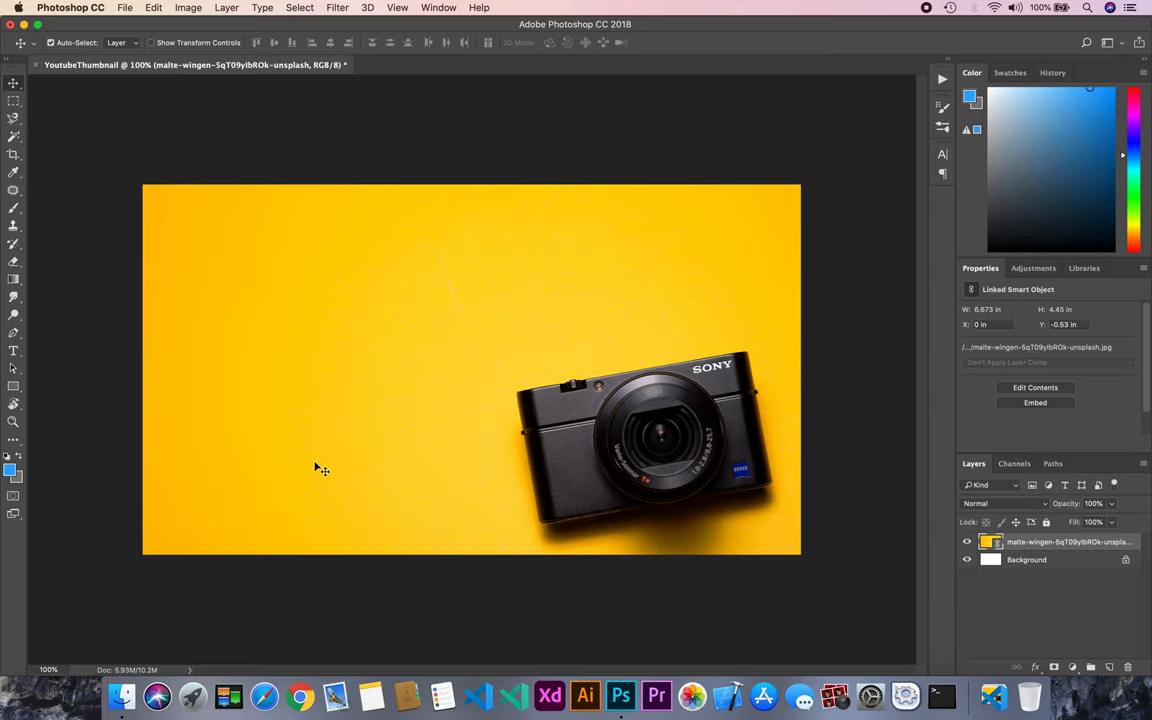
- Set the Type tool to Helvetica Light, 25 pt, white
{"action": "key", "text": "t"}
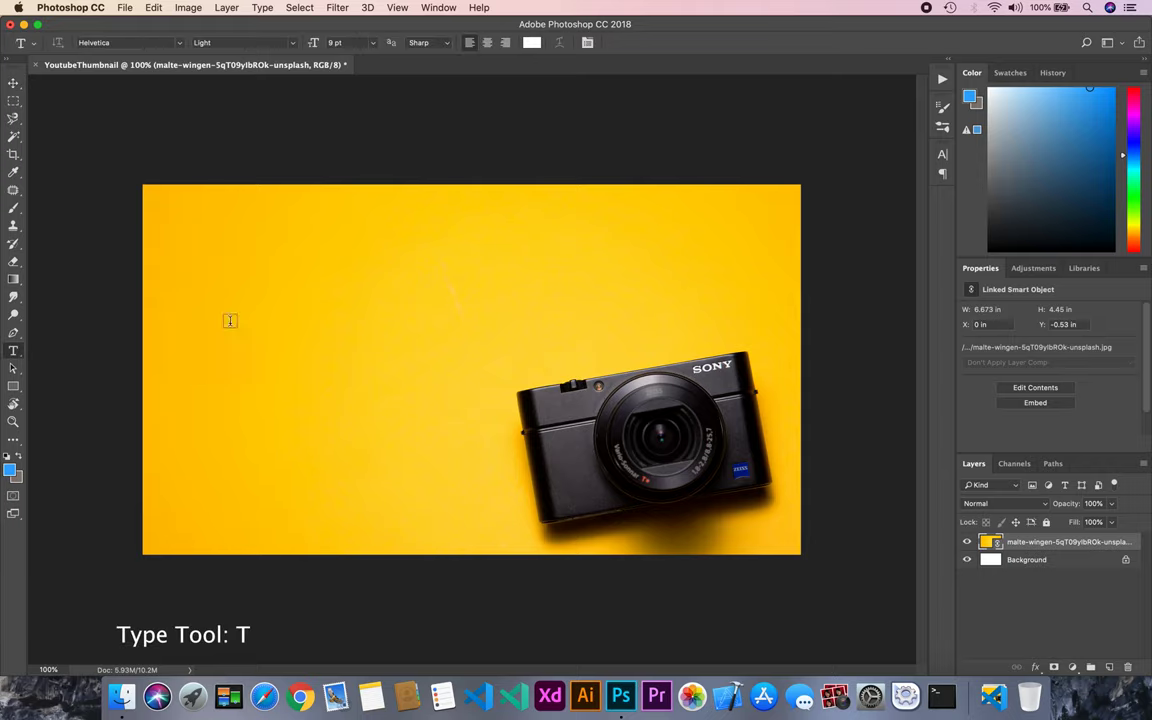
{"action": "left_click", "coordinate": [181, 45]}
{"action": "key", "text": "Escape"}
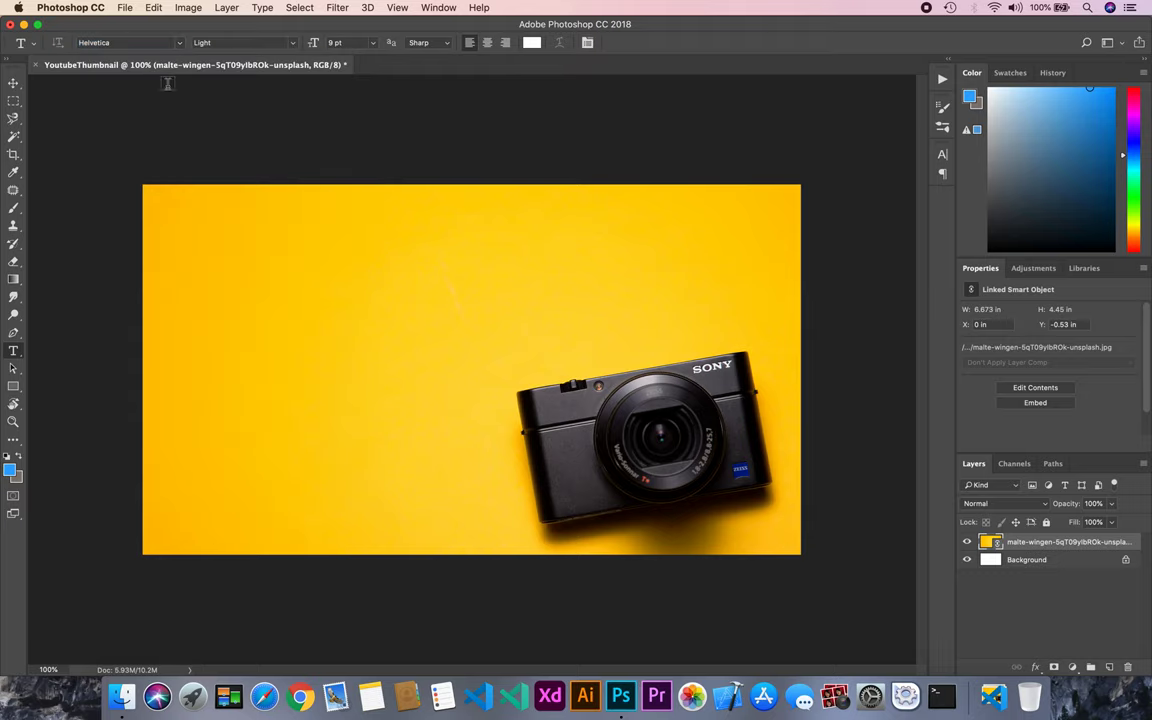
{"action": "left_click", "coordinate": [265, 42]}
{"action": "left_click", "coordinate": [265, 36]}
{"action": "key", "text": "Tab"}
{"action": "type", "text": "25"}
{"action": "left_click", "coordinate": [532, 43]}
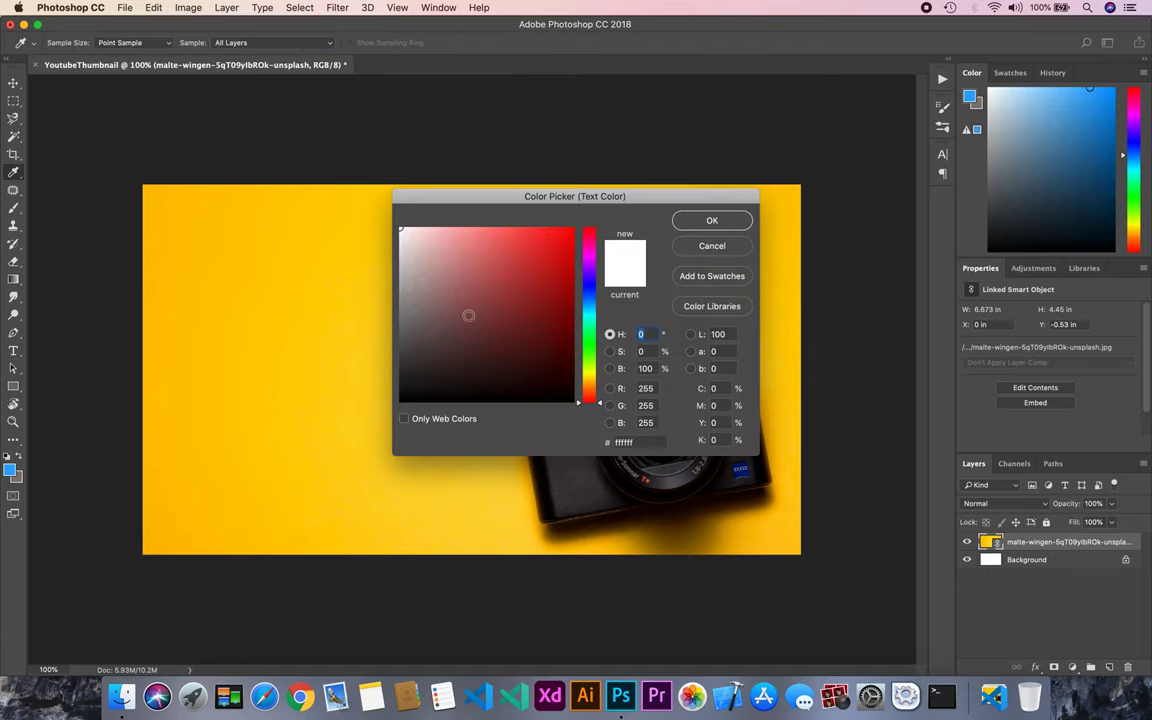
{"action": "left_click", "coordinate": [711, 222]}
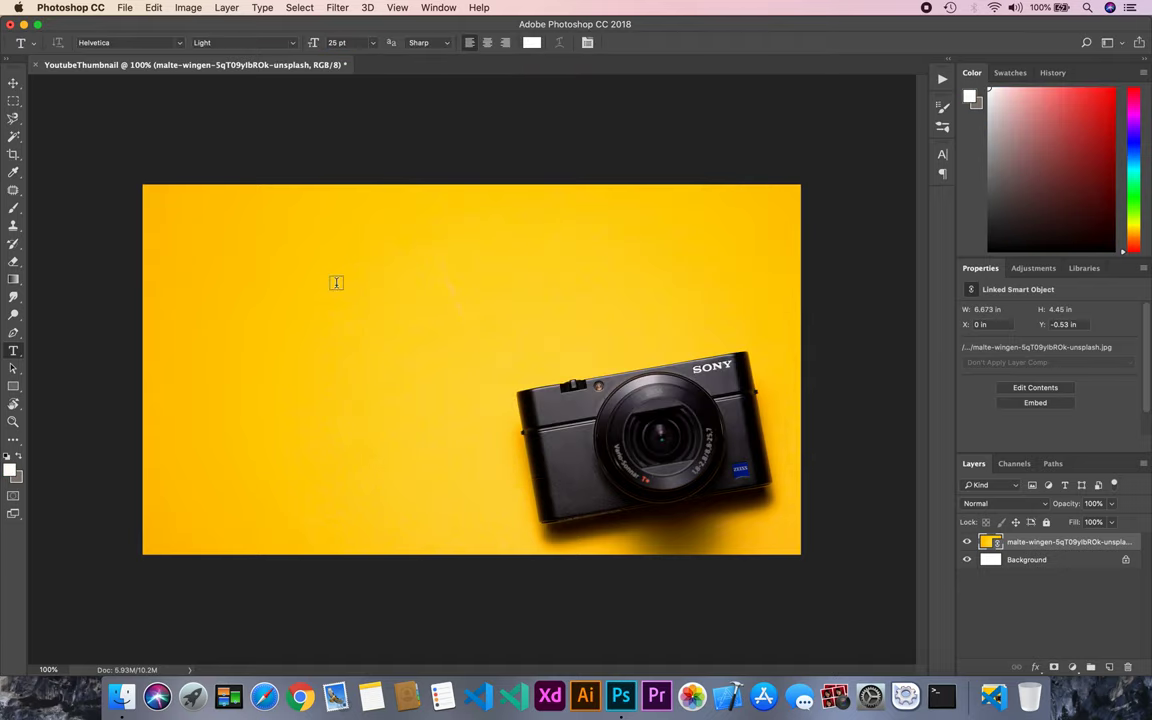
- Add 'HOW TO MAKE' near the top-left and nudge it slightly left and down
{"action": "left_click", "coordinate": [197, 229]}
{"action": "type", "text": "HOW "}
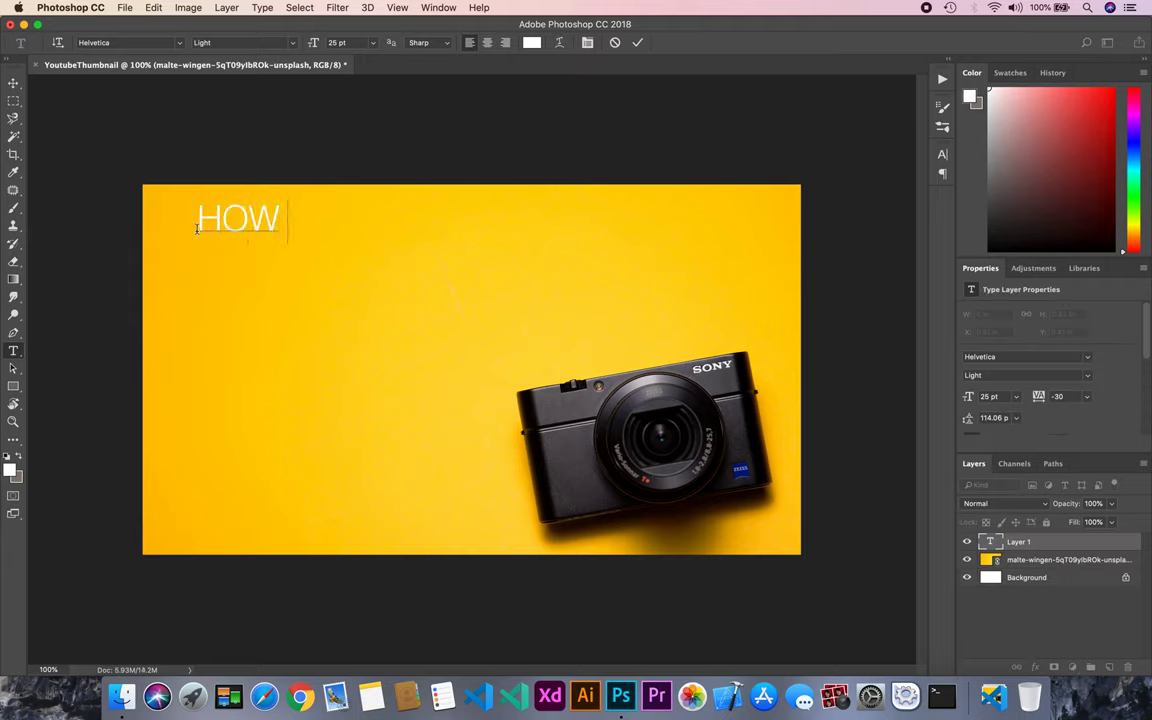
{"action": "type", "text": "TO"}
{"action": "type", "text": " MAKE"}
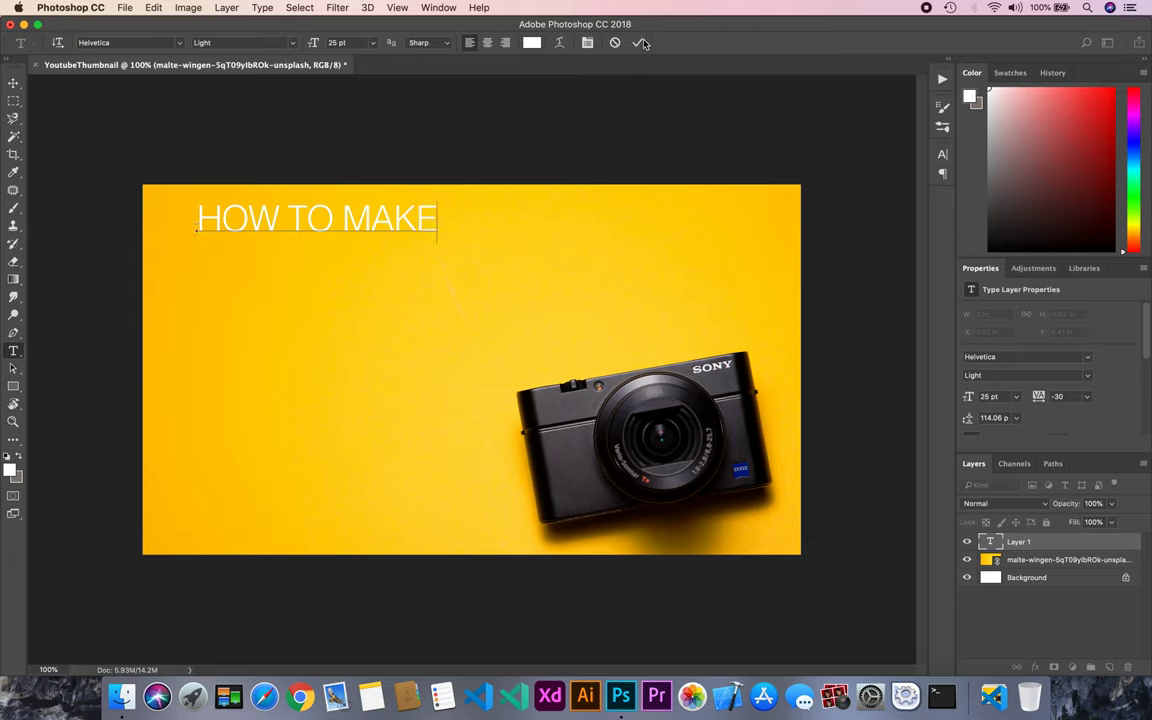
{"action": "left_click", "coordinate": [636, 46]}
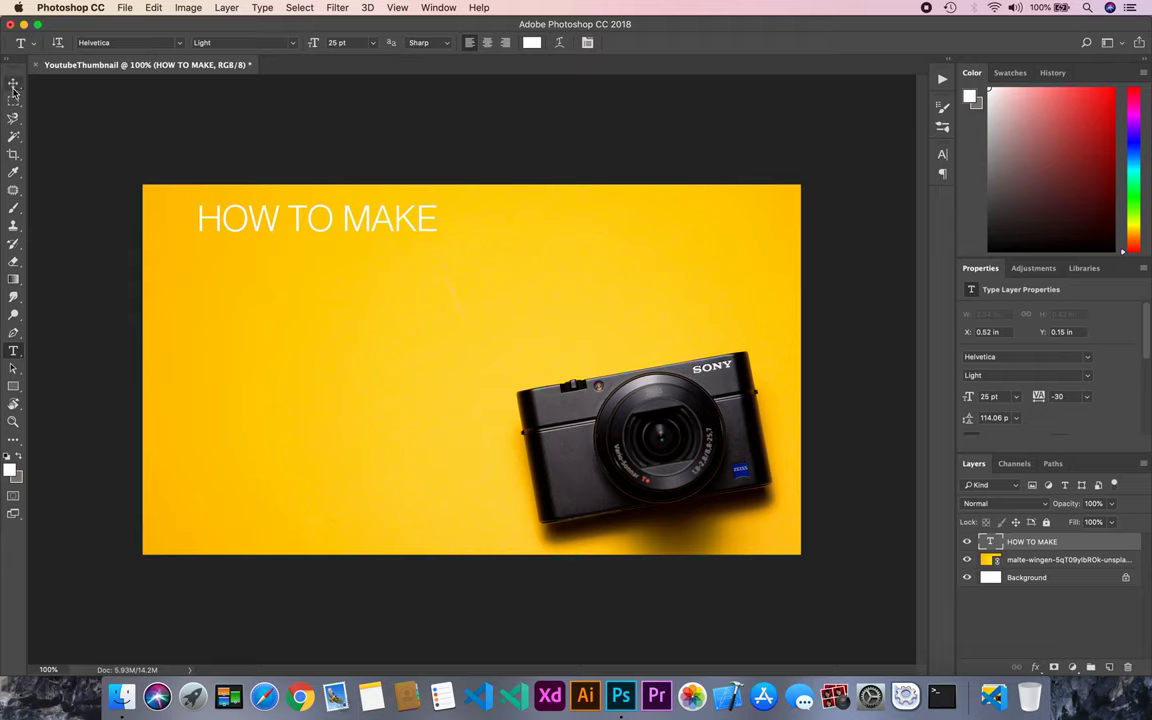
{"action": "left_click", "coordinate": [13, 83]}
{"action": "left_click_drag", "start_coordinate": [366, 218], "coordinate": [336, 228]}
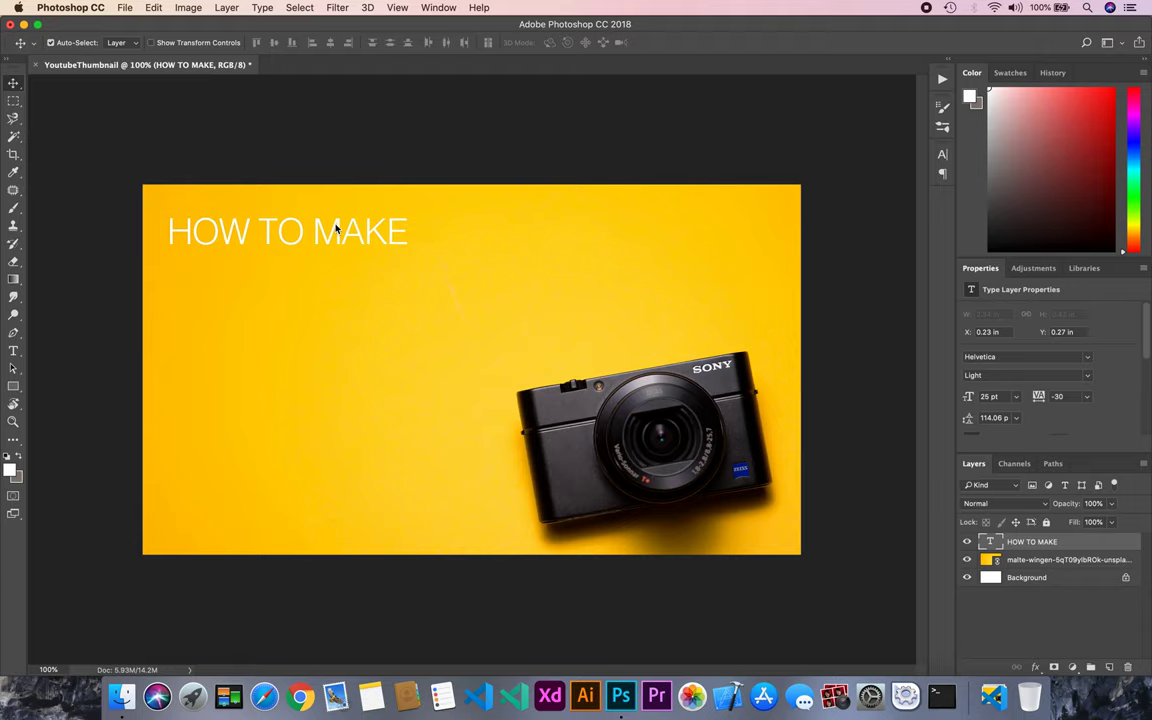
- Draw a red-filled rectangle over 'HOW TO MAKE' and move it beneath the text layer
{"action": "left_click", "coordinate": [13, 386]}
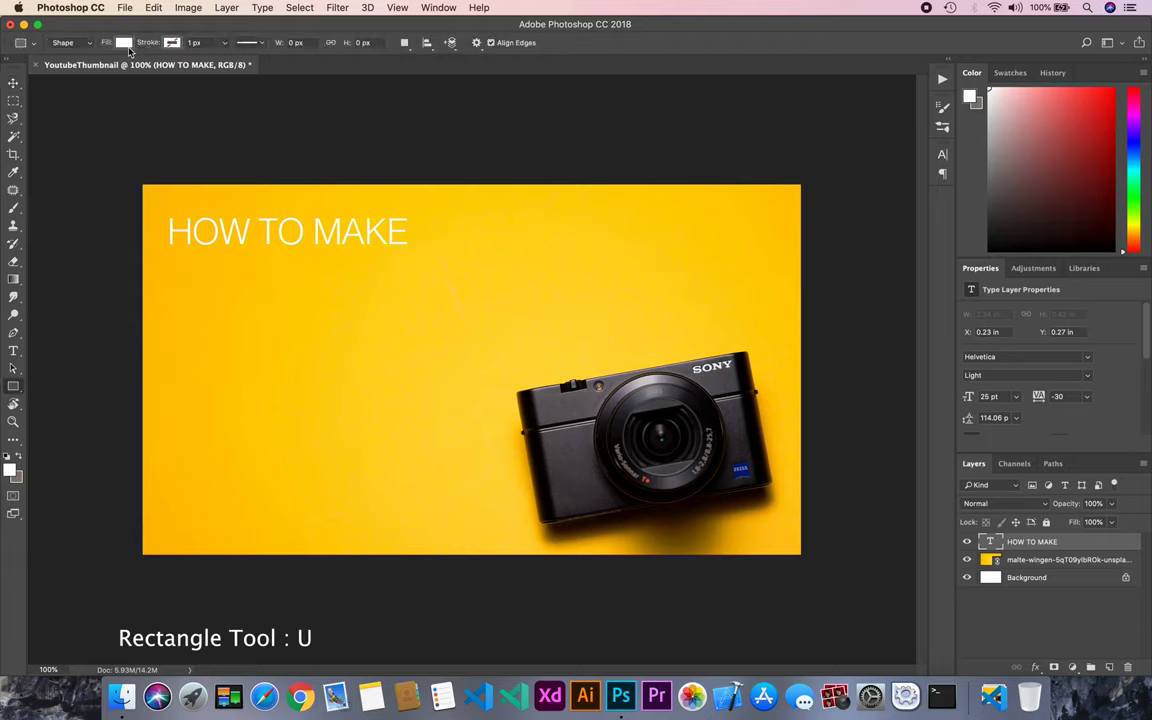
{"action": "left_click", "coordinate": [124, 43]}
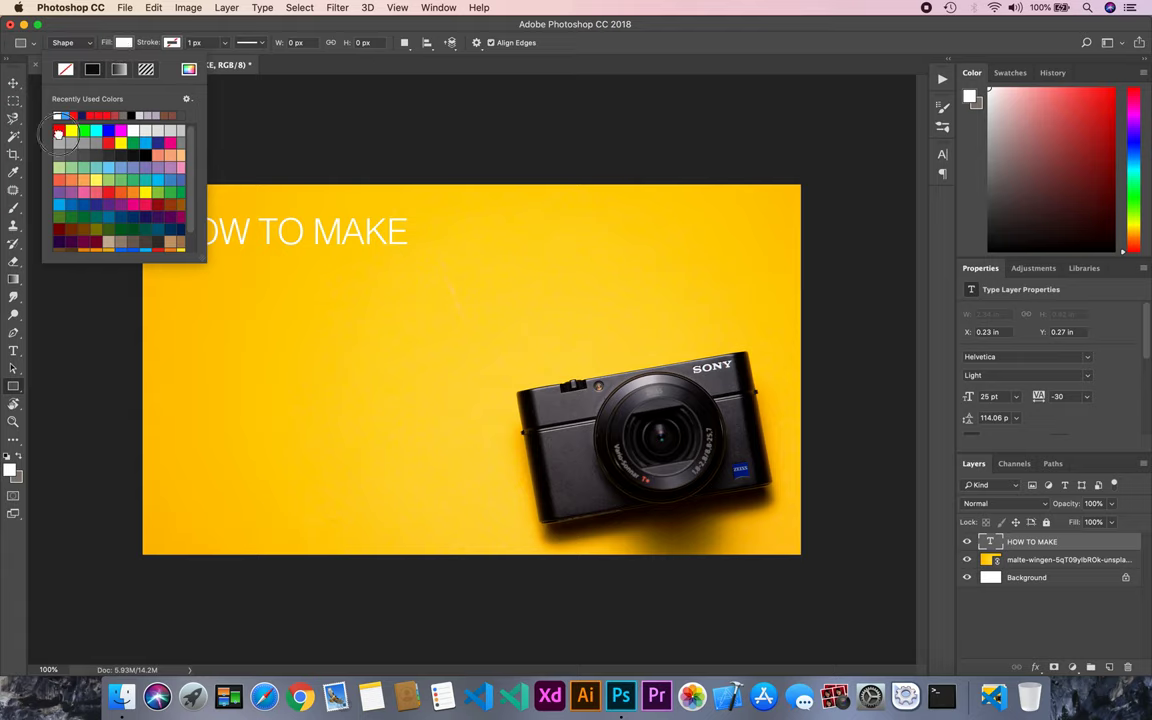
{"action": "left_click", "coordinate": [59, 130]}
{"action": "left_click", "coordinate": [172, 43]}
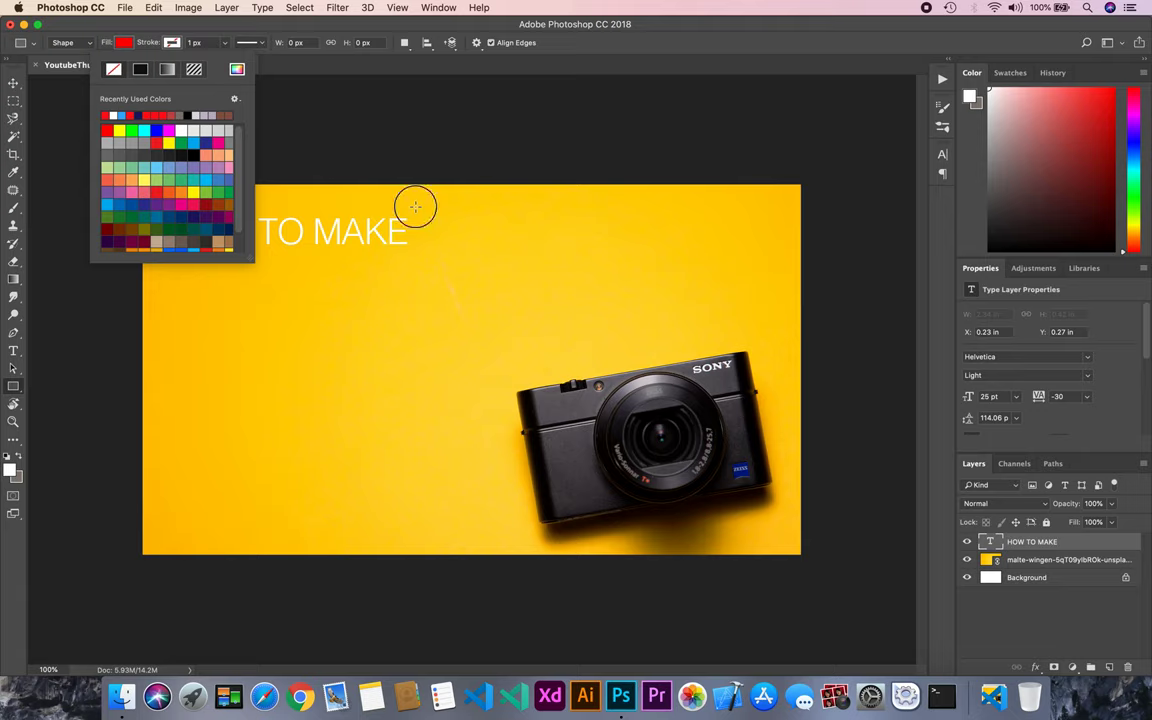
{"action": "mouse_move", "coordinate": [415, 208]}
{"action": "left_mouse_down"}
{"action": "mouse_move", "coordinate": [306, 264]}
{"action": "mouse_move", "coordinate": [158, 262]}
{"action": "left_mouse_up"}
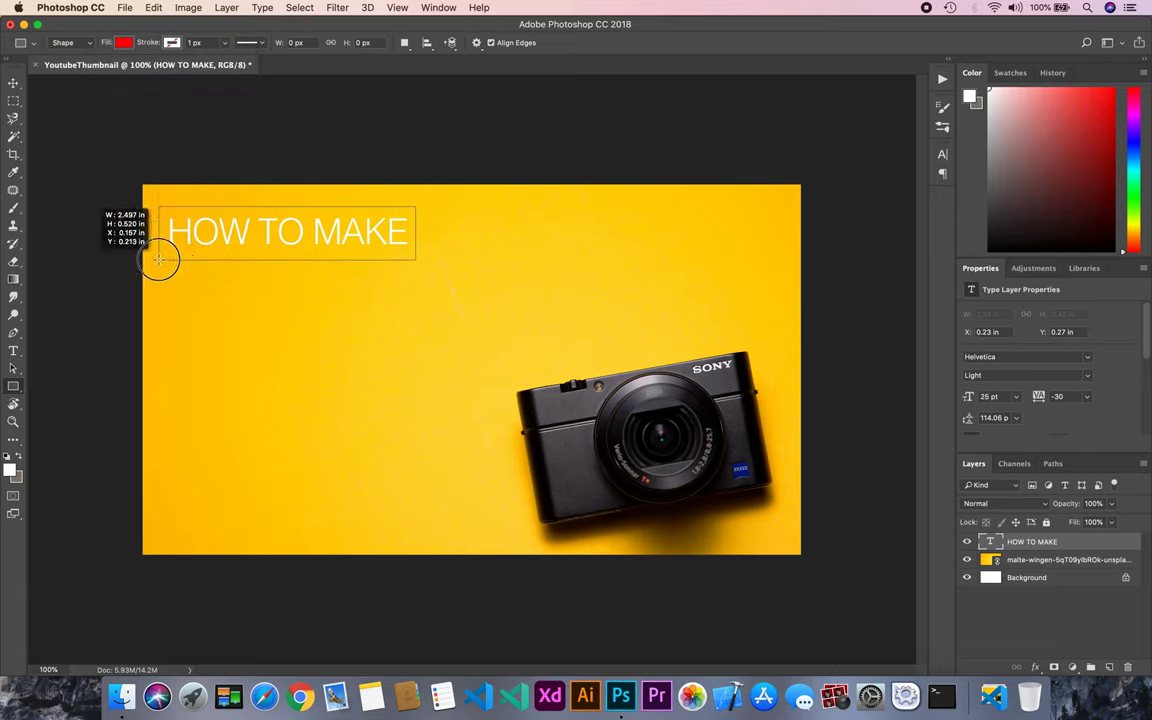
{"action": "left_click_drag", "start_coordinate": [158, 262], "coordinate": [157, 259]}
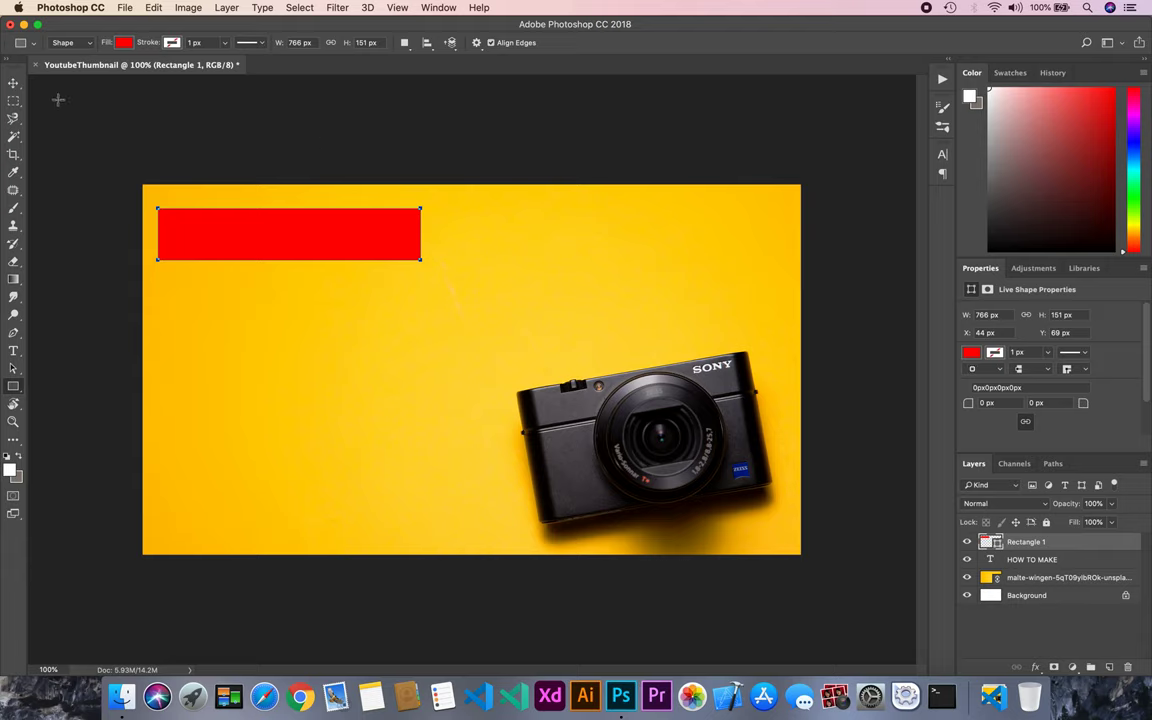
{"action": "left_click", "coordinate": [13, 82]}
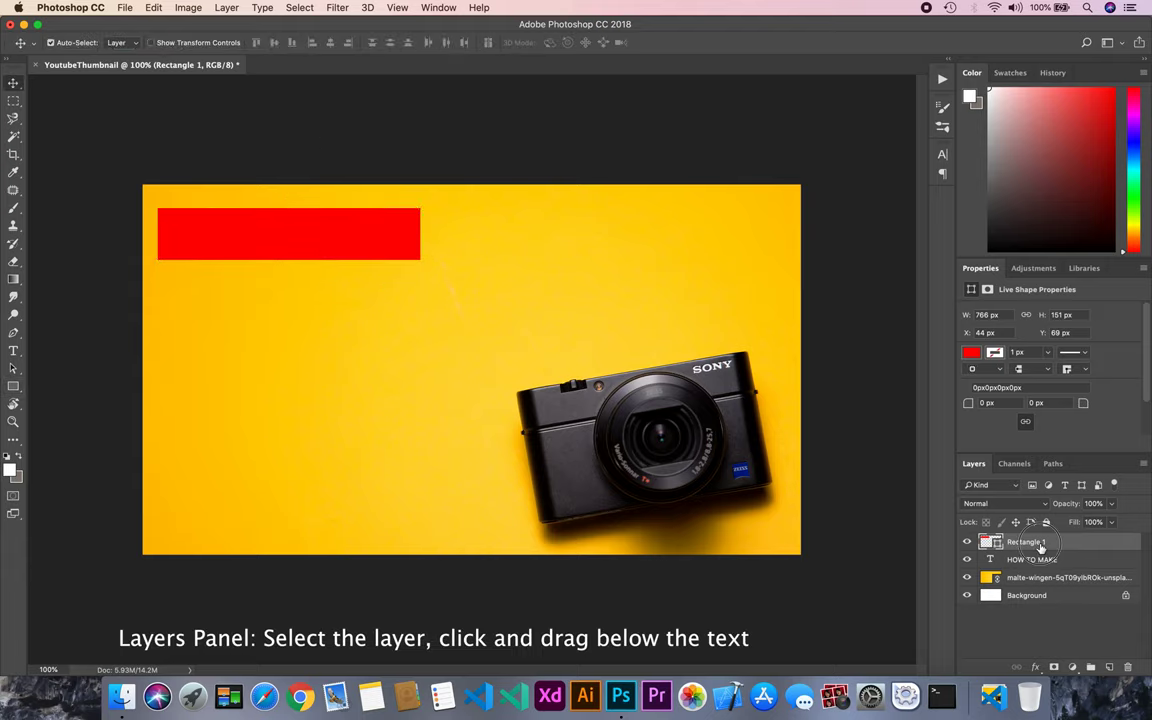
{"action": "left_click_drag", "start_coordinate": [1040, 546], "coordinate": [1039, 565]}
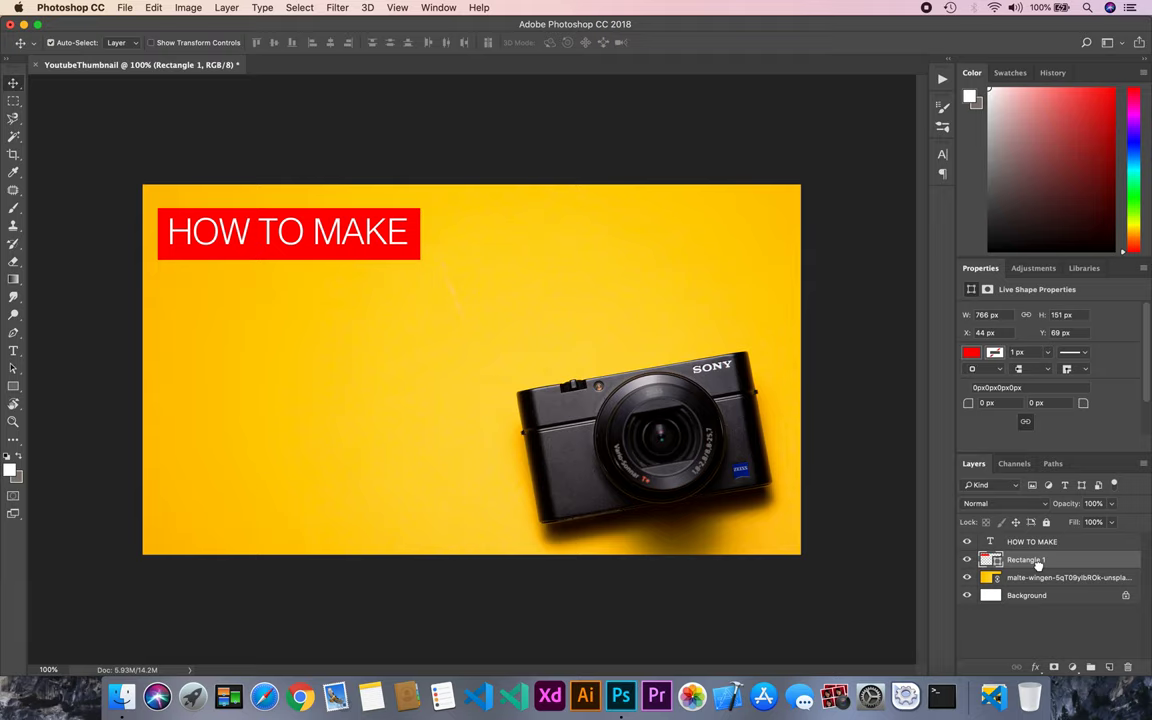
- Set the Type tool to Helvetica Bold, 50 pt, white
{"action": "left_click", "coordinate": [13, 350]}
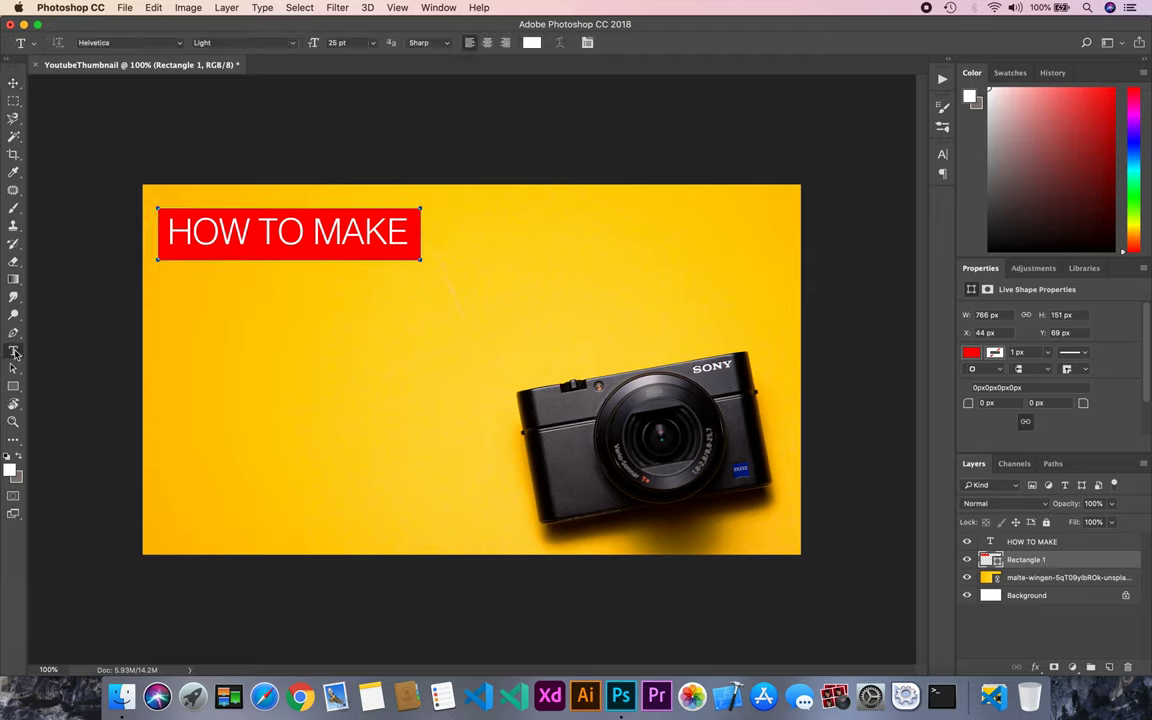
{"action": "left_click", "coordinate": [266, 43]}
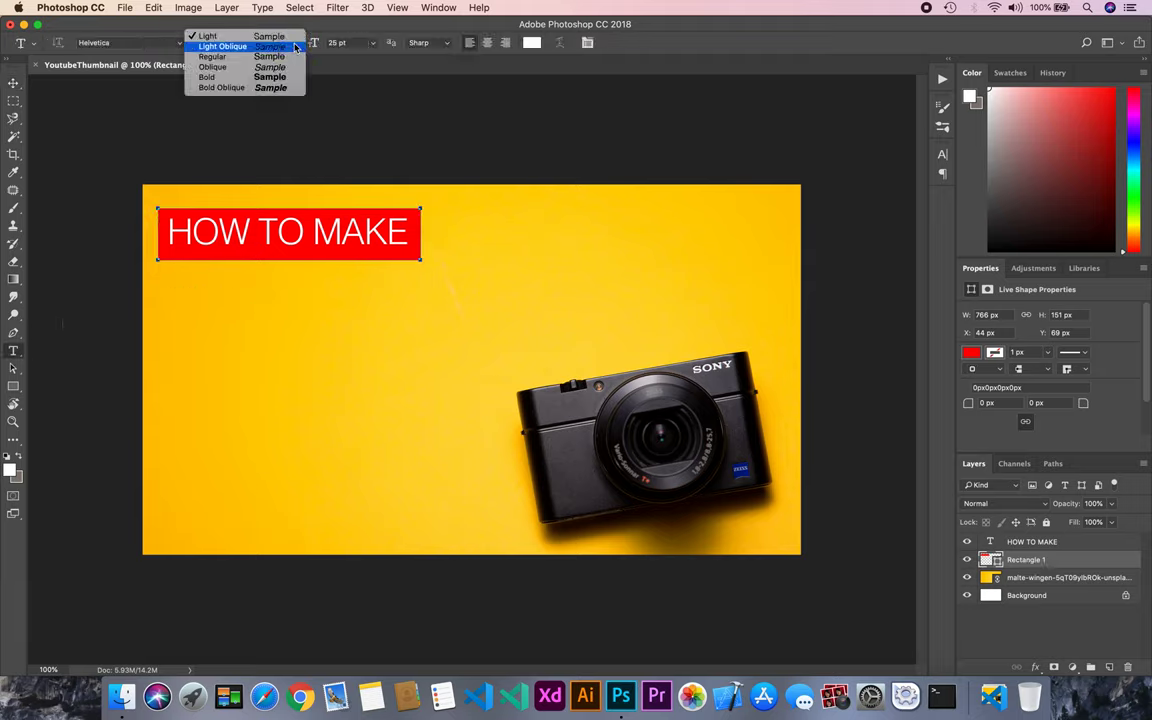
{"action": "left_click", "coordinate": [264, 77]}
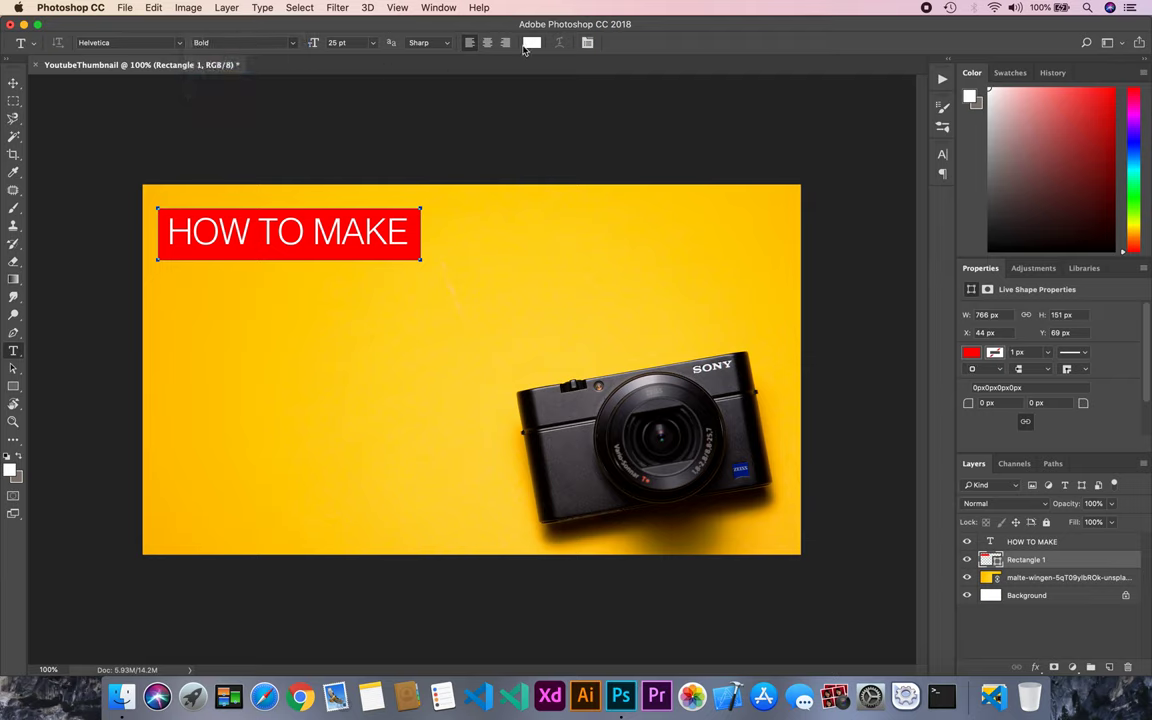
{"action": "left_click", "coordinate": [337, 43]}
{"action": "type", "text": "50"}
{"action": "left_click", "coordinate": [531, 42]}
{"action": "left_click", "coordinate": [710, 222]}
- Add 'YOUTUBE' below the red bar, aligned with its left edge
{"action": "left_click", "coordinate": [172, 299]}
{"action": "type", "text": "YO"}
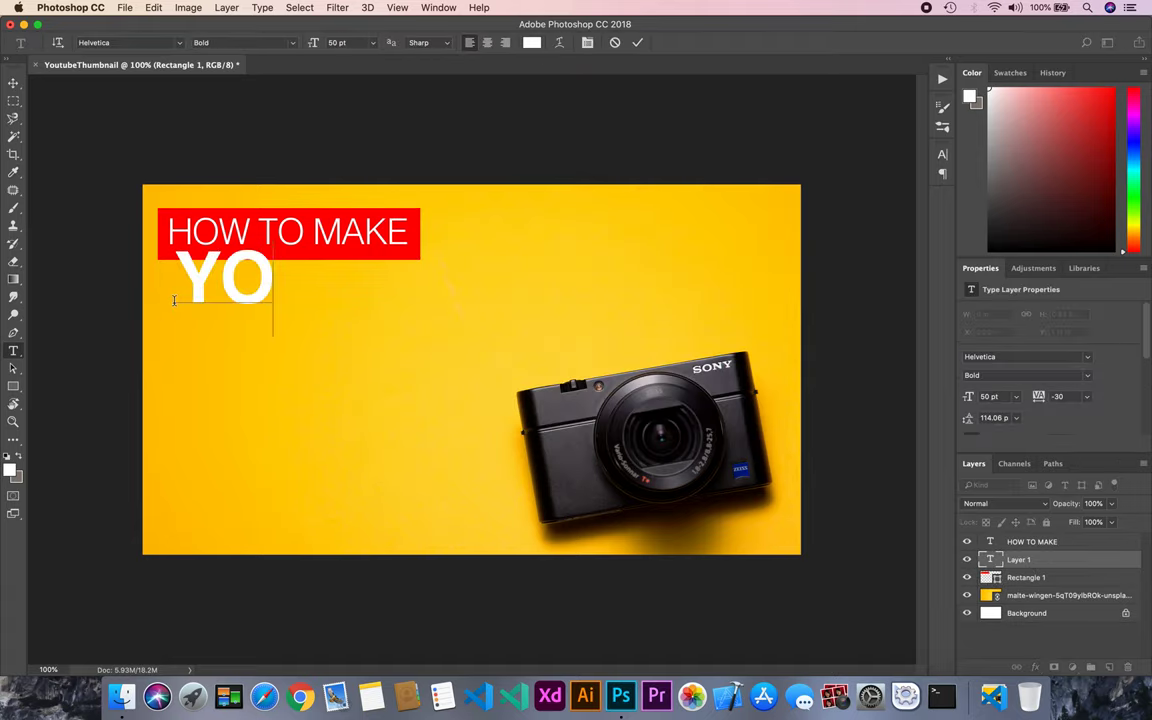
{"action": "type", "text": "UTUBE"}
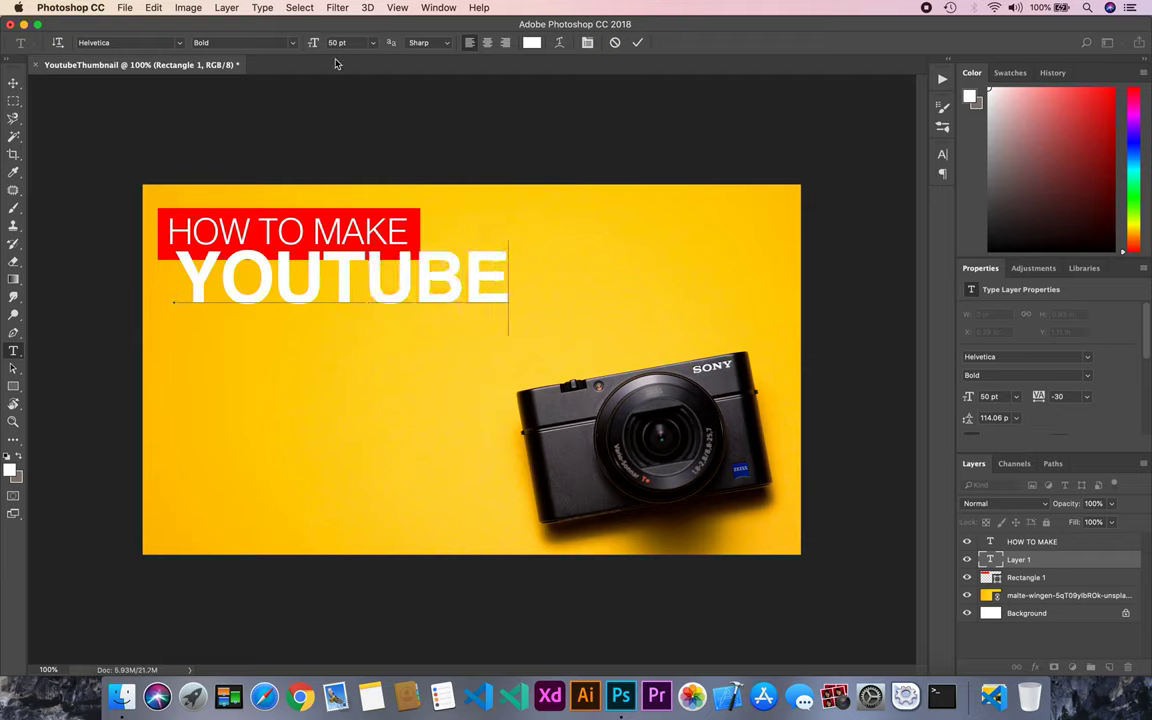
{"action": "key", "text": "super+Return"}
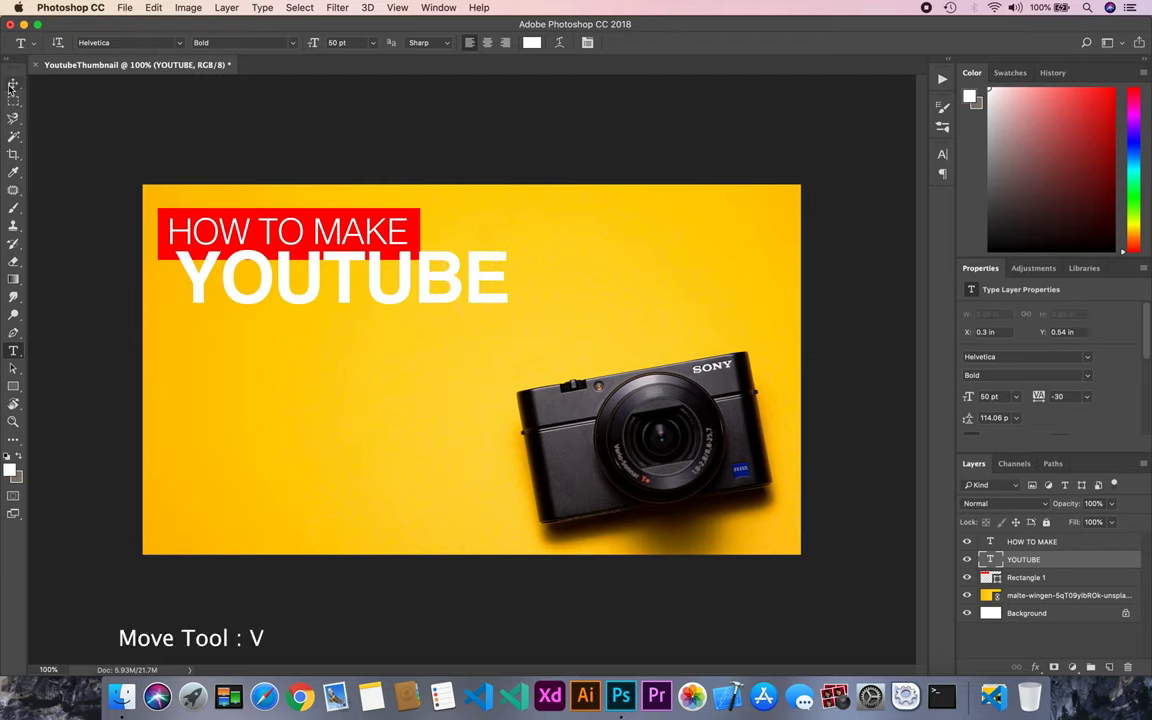
{"action": "left_click", "coordinate": [14, 83]}
{"action": "left_click_drag", "start_coordinate": [316, 278], "coordinate": [298, 306]}
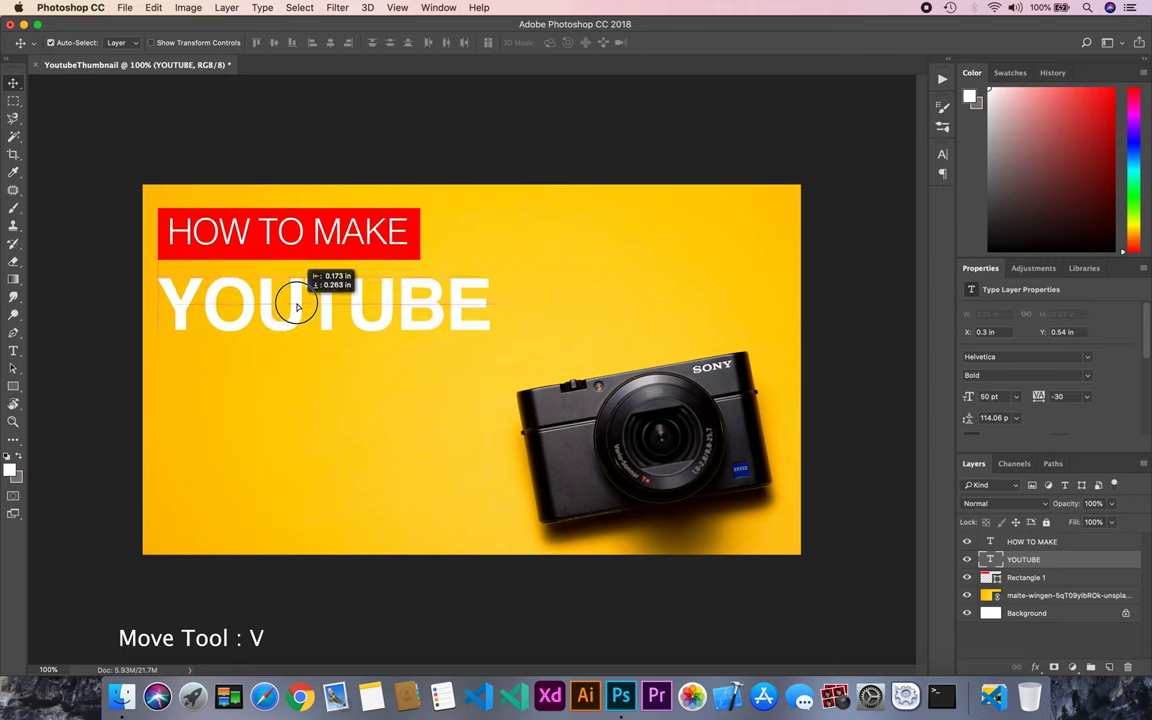
{"action": "left_click_drag", "start_coordinate": [297, 307], "coordinate": [297, 307]}
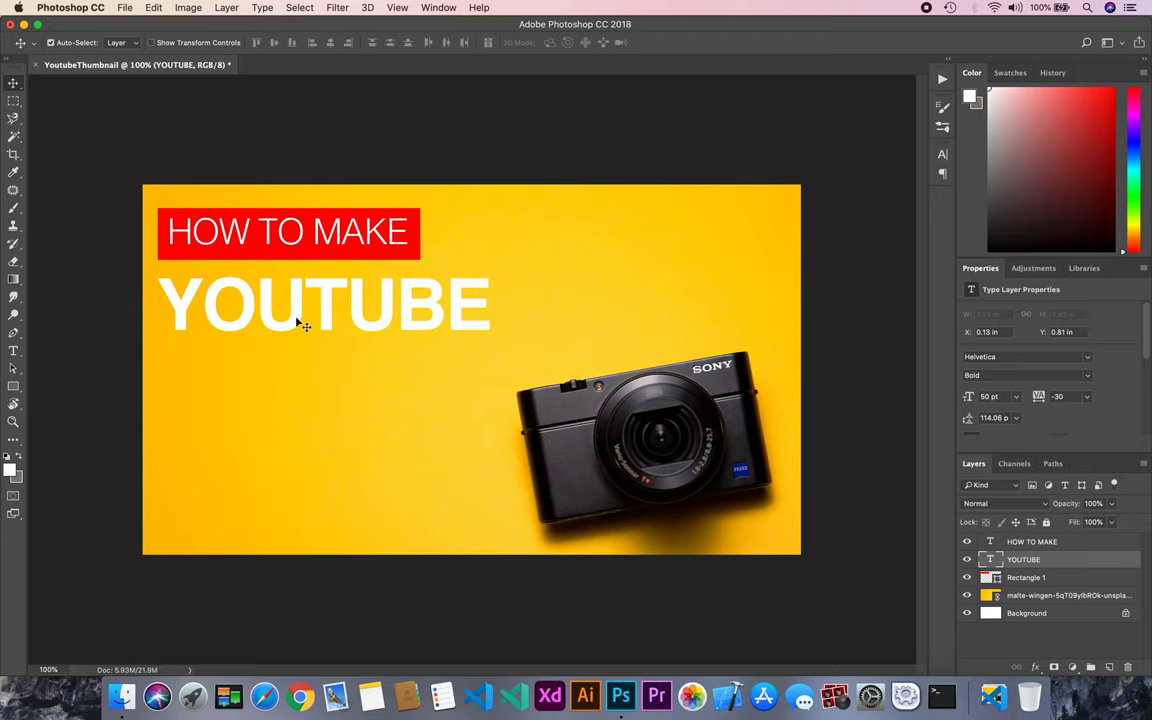
- Add 'THUMBNAIL' directly under 'YOUTUBE', flush left
{"action": "key", "text": "t"}
{"action": "left_click", "coordinate": [180, 380]}
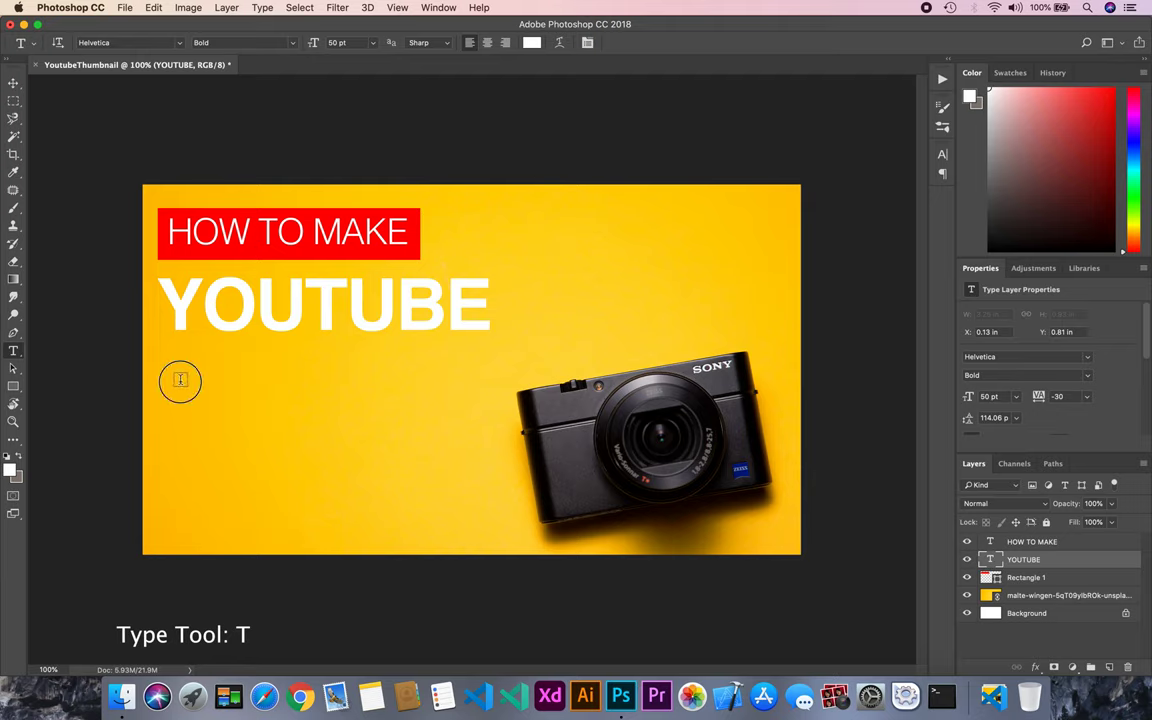
{"action": "type", "text": "THUMB"}
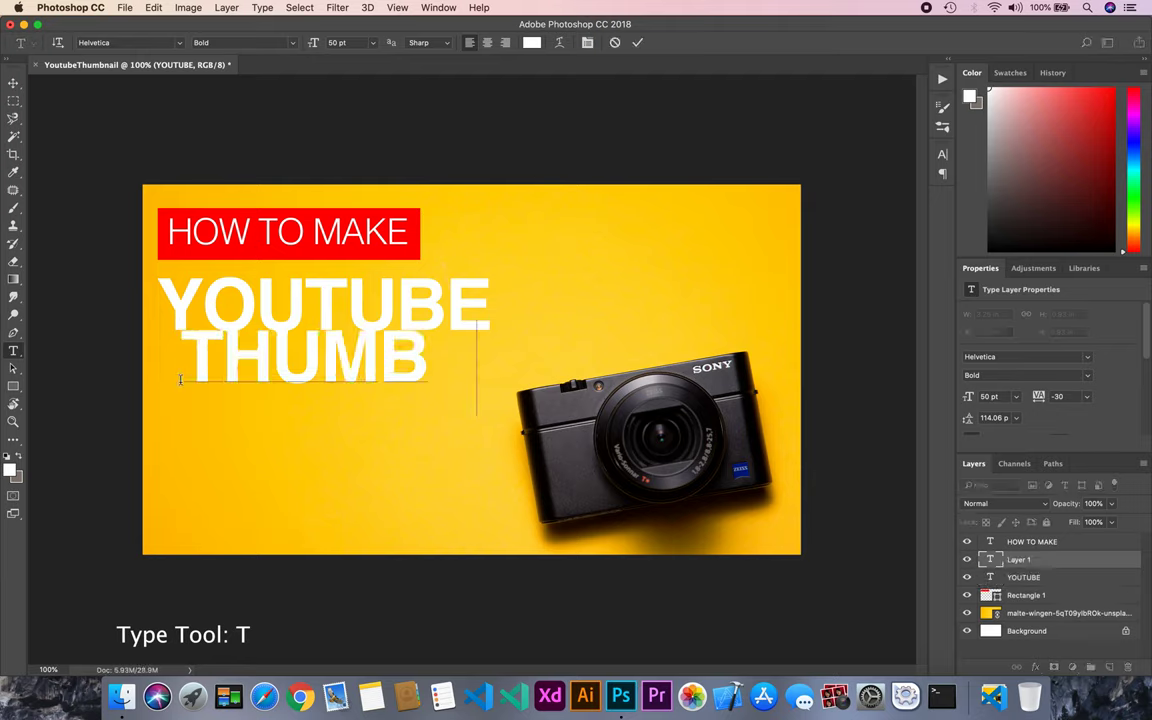
{"action": "type", "text": "NAIL"}
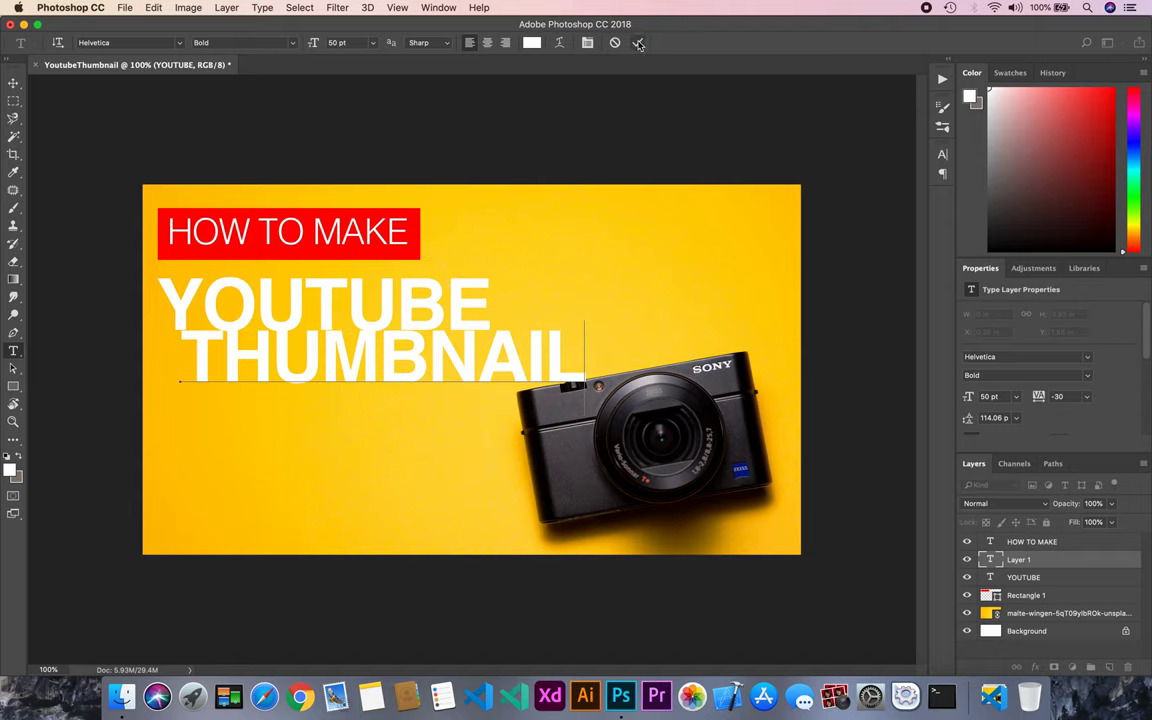
{"action": "left_click", "coordinate": [637, 42]}
{"action": "left_click", "coordinate": [14, 82]}
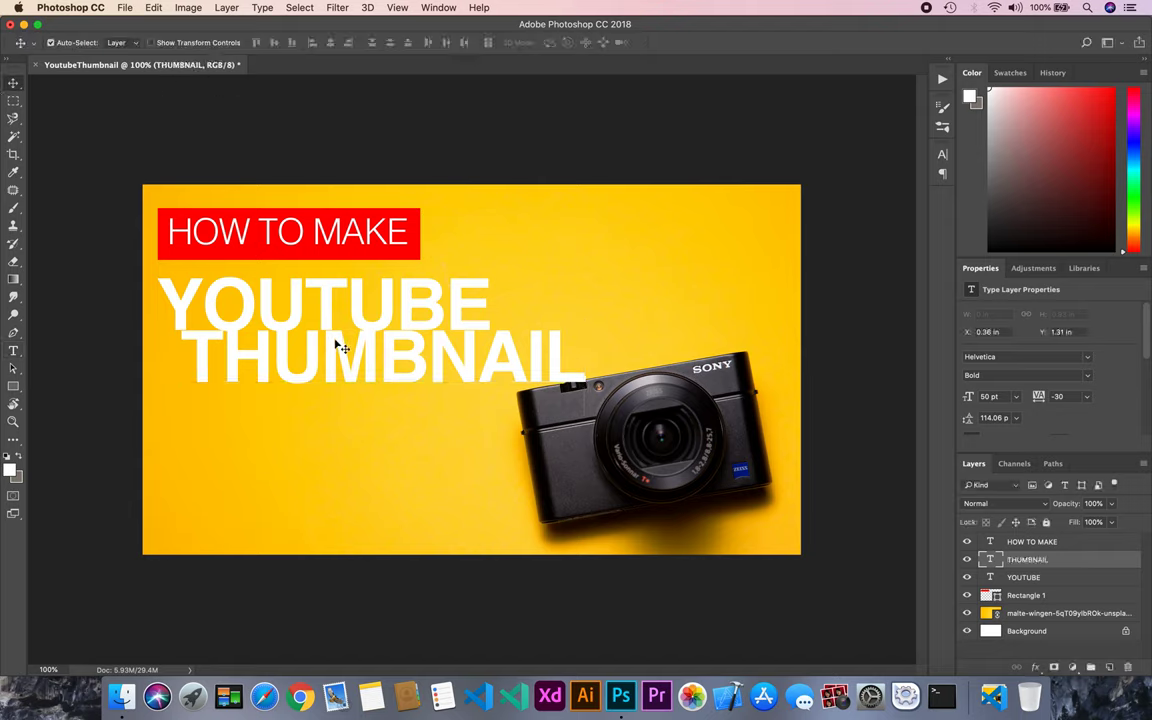
{"action": "key", "text": "v"}
{"action": "left_click_drag", "start_coordinate": [340, 338], "coordinate": [315, 358]}
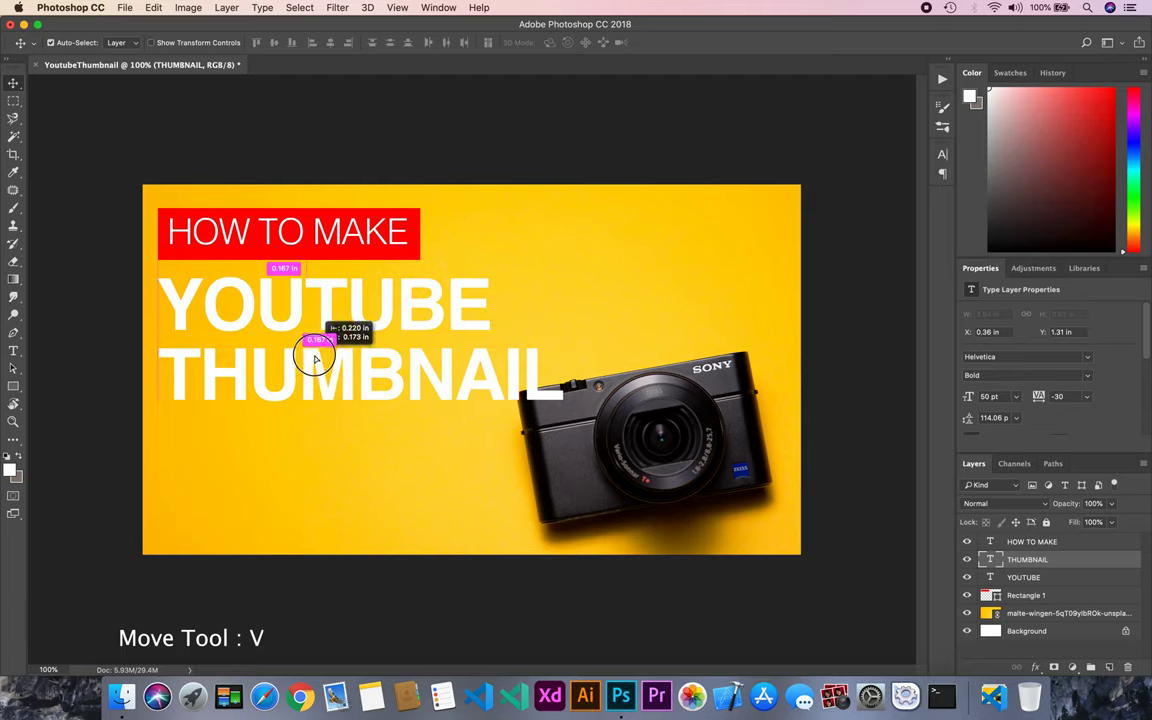
{"action": "left_click_drag", "start_coordinate": [315, 358], "coordinate": [314, 360]}
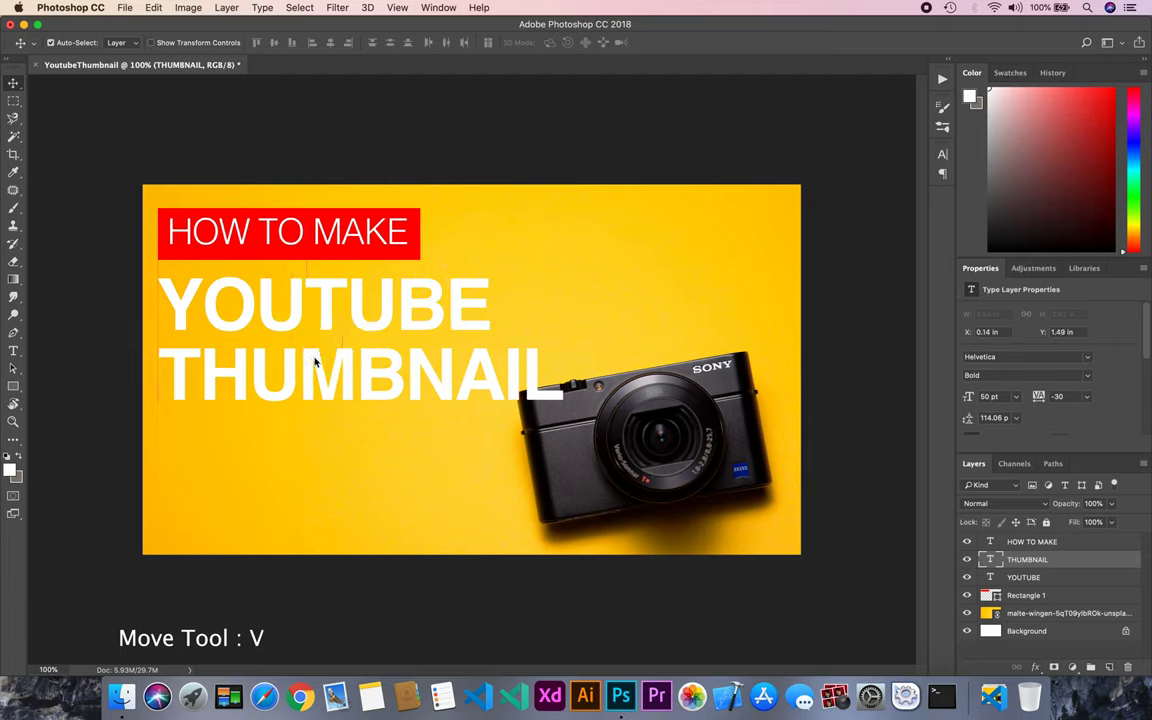
{"action": "left_click", "coordinate": [308, 479]}
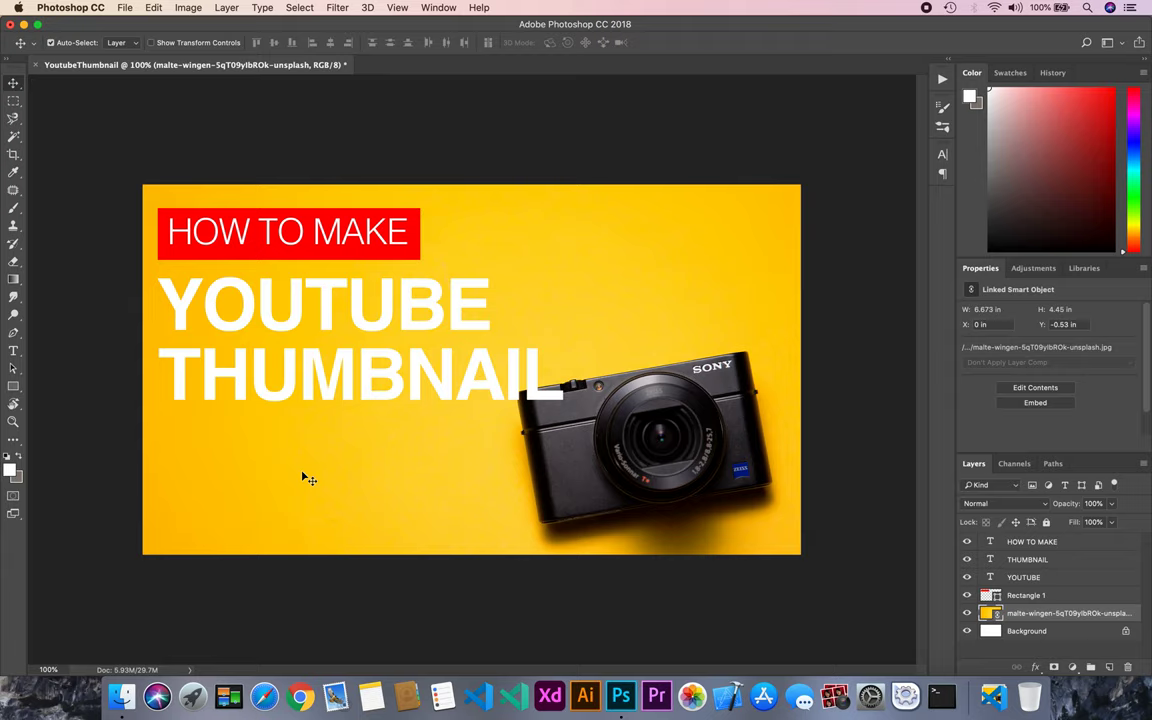
- Set the Type tool to Helvetica Light, 40 pt
{"action": "key", "text": "t"}
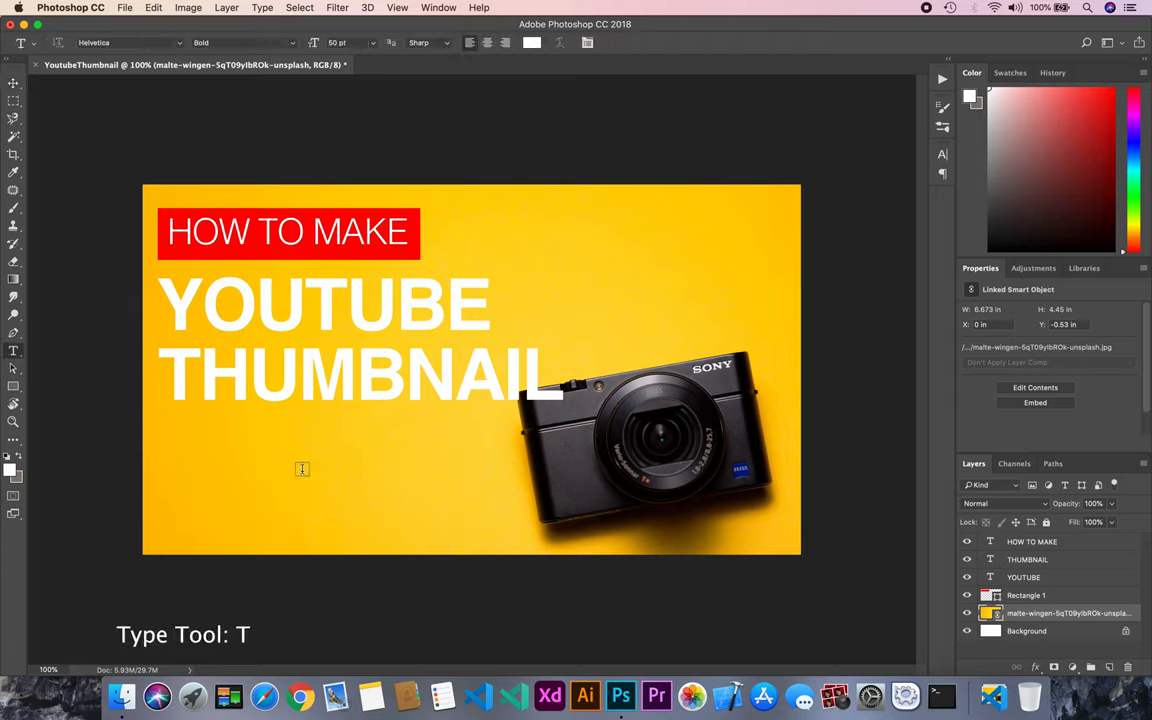
{"action": "left_click", "coordinate": [265, 39]}
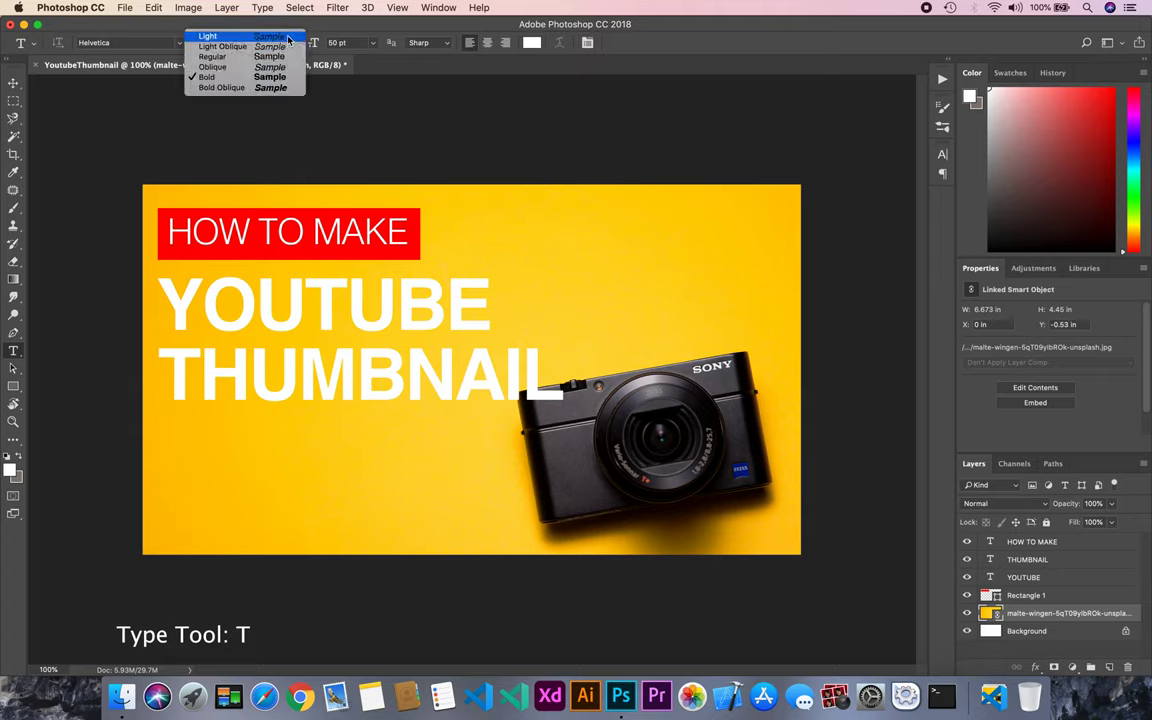
{"action": "left_click", "coordinate": [288, 39]}
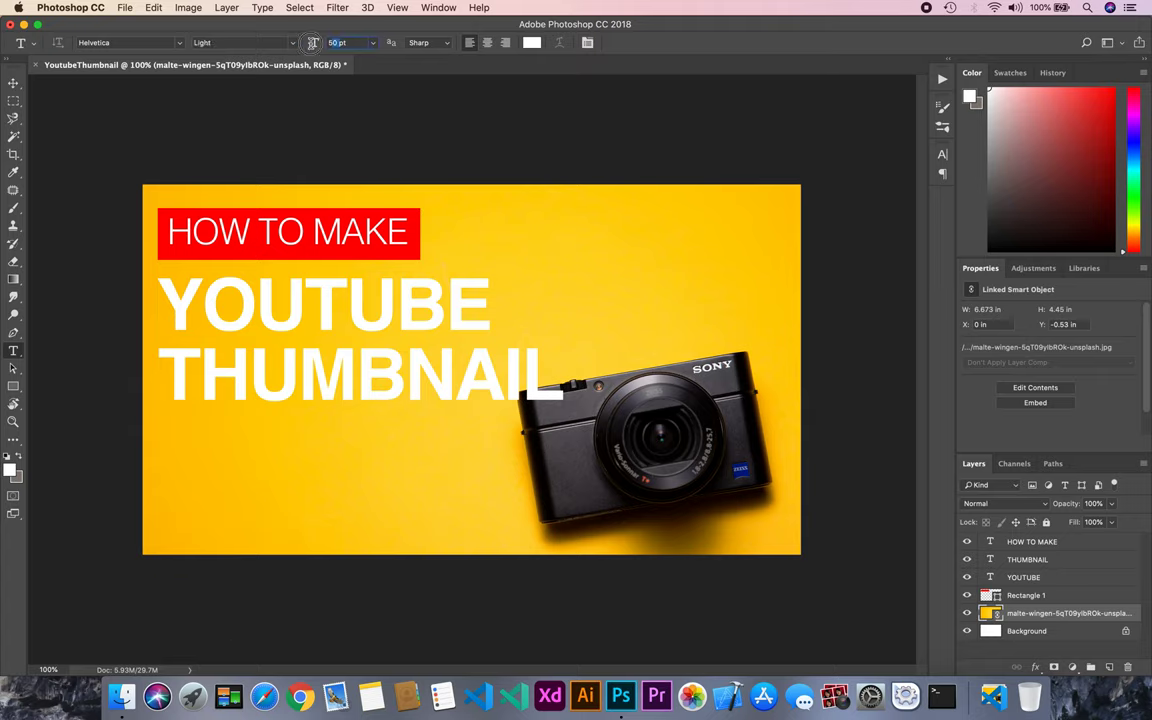
{"action": "type", "text": "Light"}
{"action": "key", "text": "Tab"}
{"action": "type", "text": "40"}
- Add 'WITH' under 'THUMBNAIL', aligned to the left edge
{"action": "left_click", "coordinate": [181, 441]}
{"action": "type", "text": "WI"}
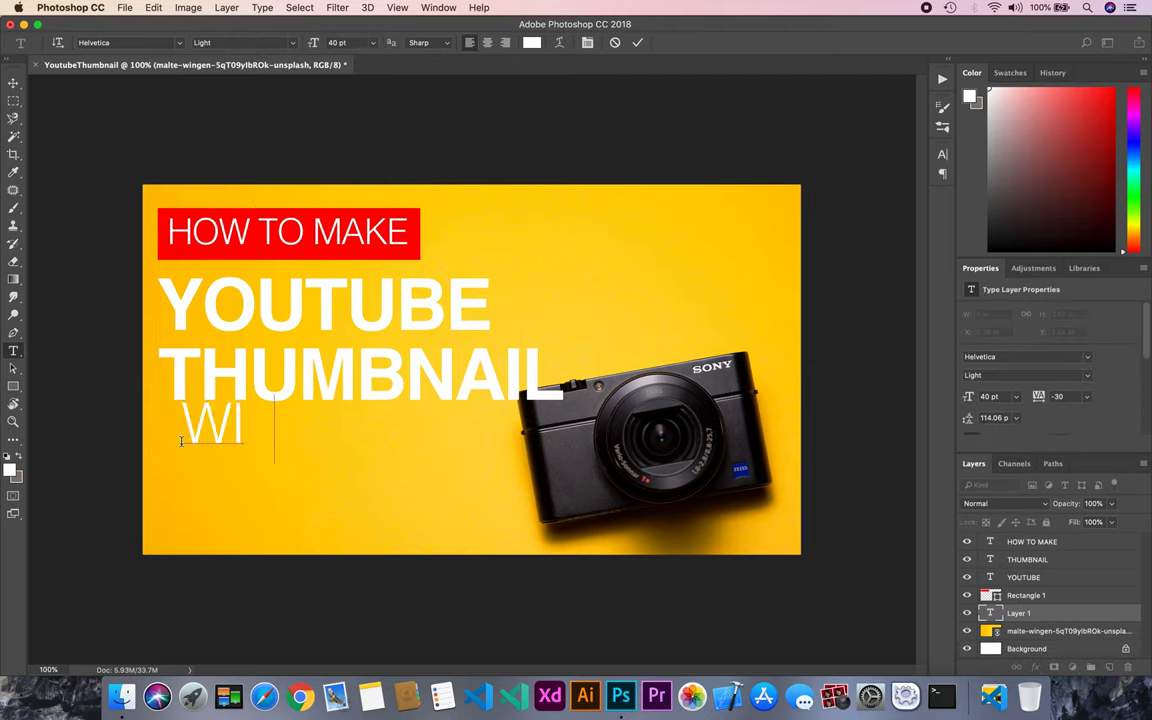
{"action": "type", "text": "TH"}
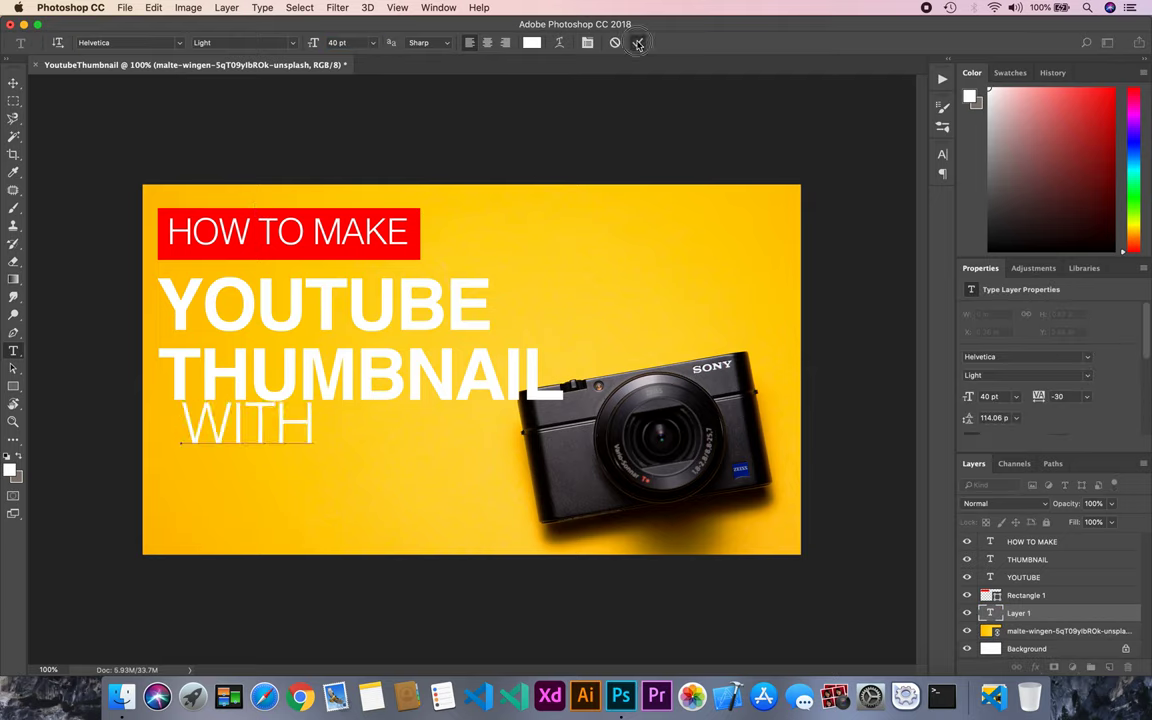
{"action": "key", "text": "ctrl+Return"}
{"action": "left_click", "coordinate": [14, 84]}
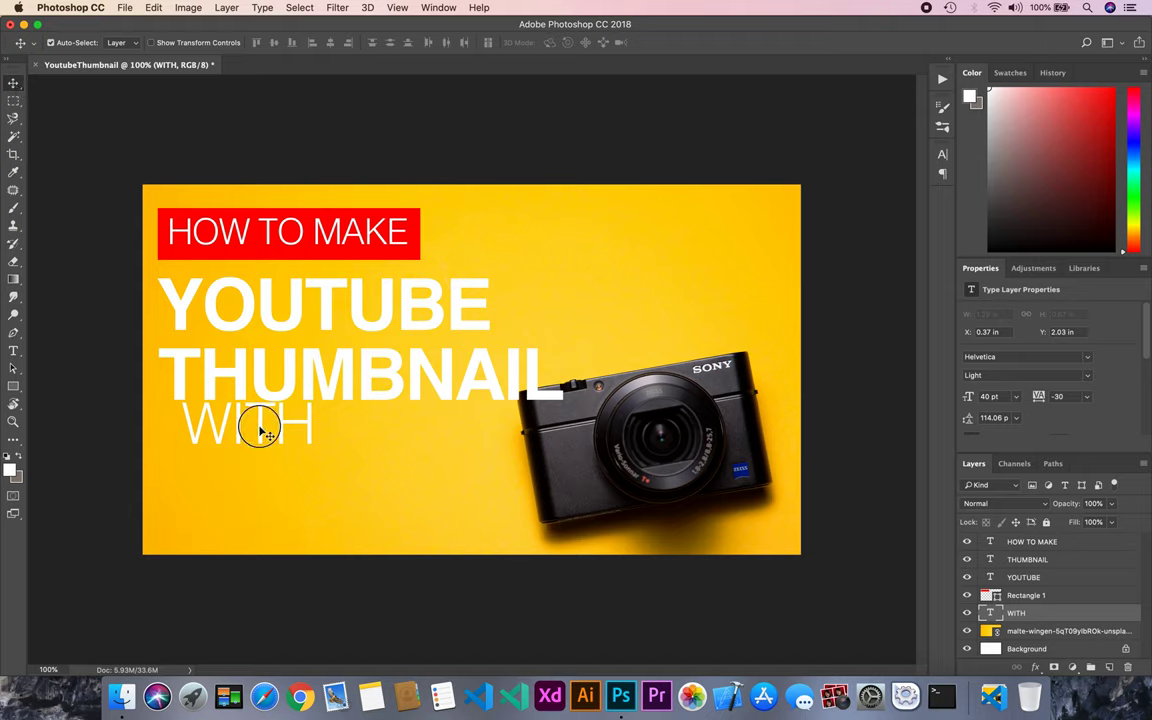
{"action": "left_click_drag", "start_coordinate": [259, 430], "coordinate": [237, 444]}
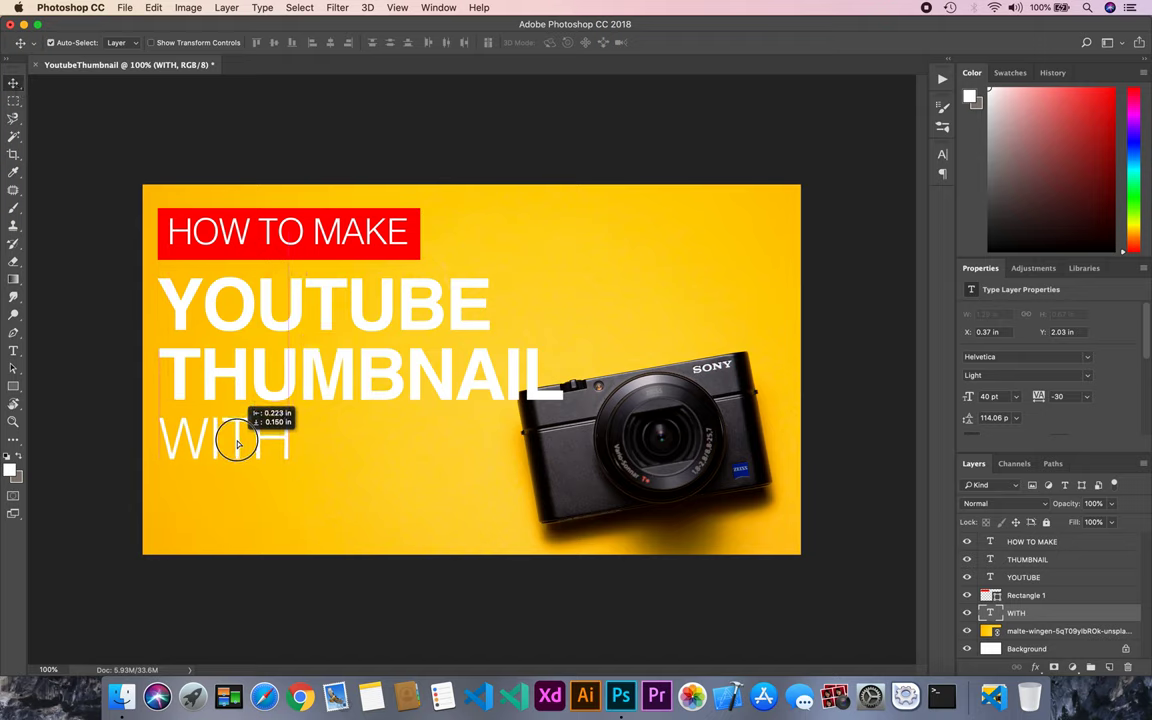
{"action": "left_click", "coordinate": [162, 257]}
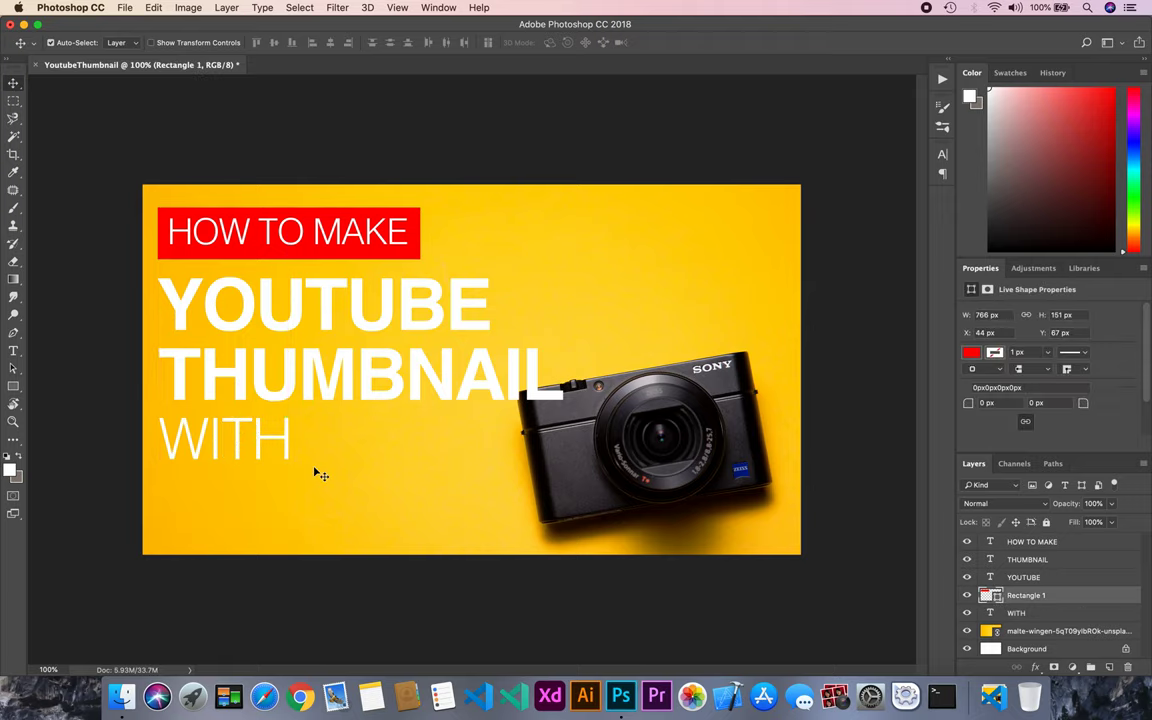
- Place photoshop-mobile.svg and shrink it into the lower-left corner below 'WITH'
{"action": "left_click", "coordinate": [125, 8]}
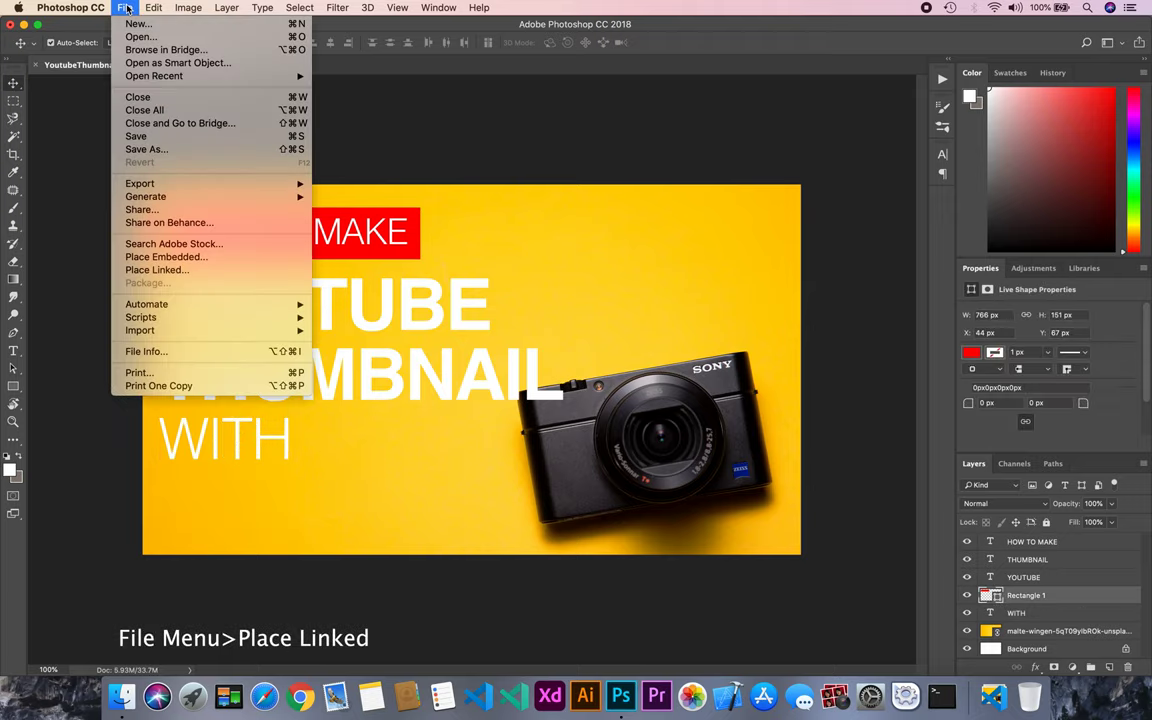
{"action": "left_click", "coordinate": [172, 271]}
{"action": "left_click", "coordinate": [525, 120]}
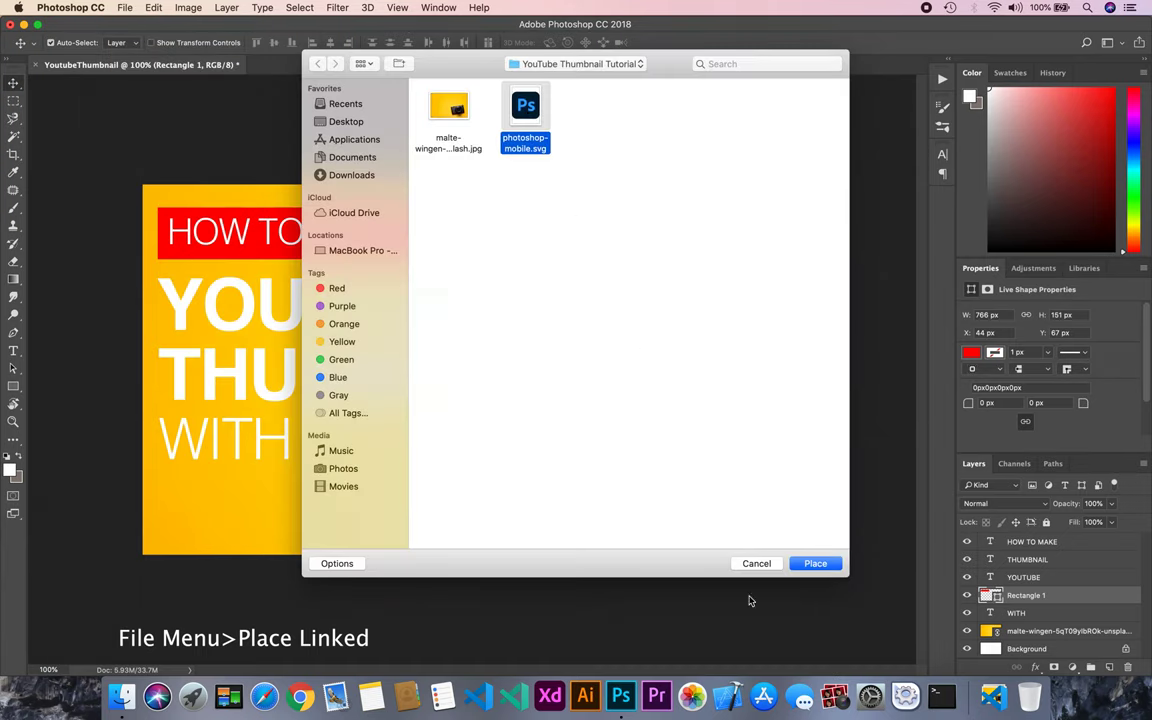
{"action": "left_click", "coordinate": [815, 563]}
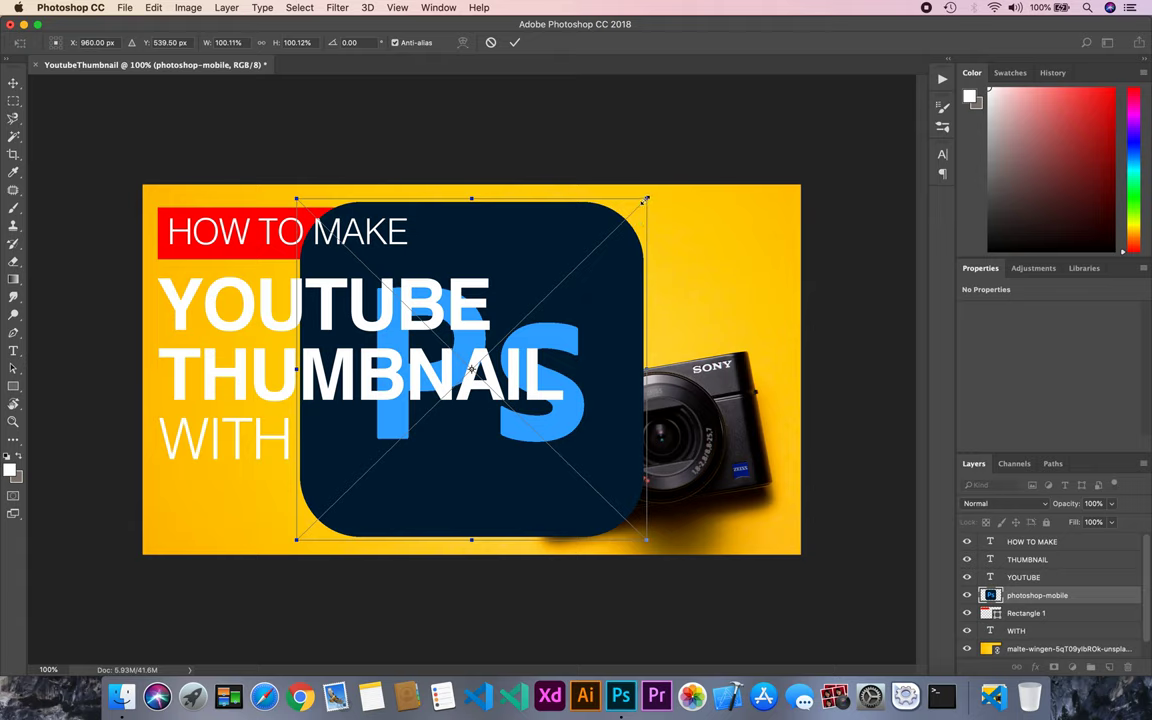
{"action": "mouse_move", "coordinate": [645, 200]}
{"action": "left_mouse_down"}
{"action": "mouse_move", "coordinate": [466, 337]}
{"action": "mouse_move", "coordinate": [441, 380]}
{"action": "mouse_move", "coordinate": [568, 210]}
{"action": "mouse_move", "coordinate": [581, 226]}
{"action": "mouse_move", "coordinate": [387, 489]}
{"action": "mouse_move", "coordinate": [197, 490]}
{"action": "left_mouse_up"}
{"action": "key", "text": "Return"}
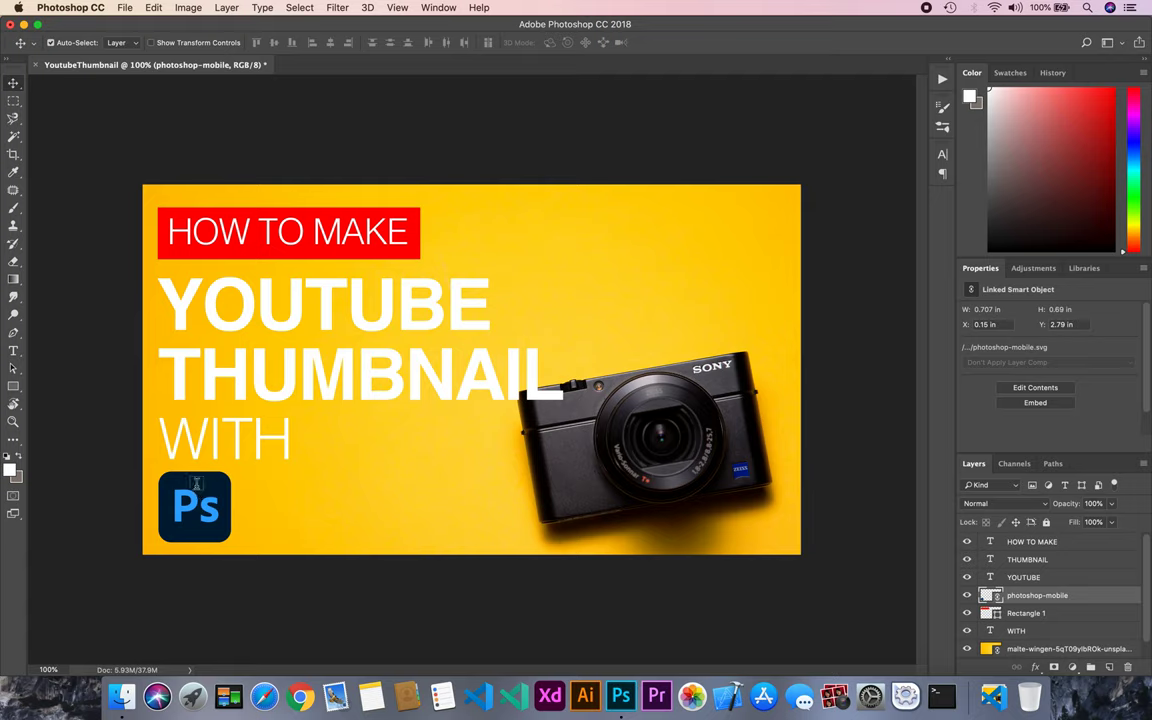
- Add 20 pt 'Adobe' text in the logo's sampled blue beside the Ps logo
{"action": "key", "text": "t"}
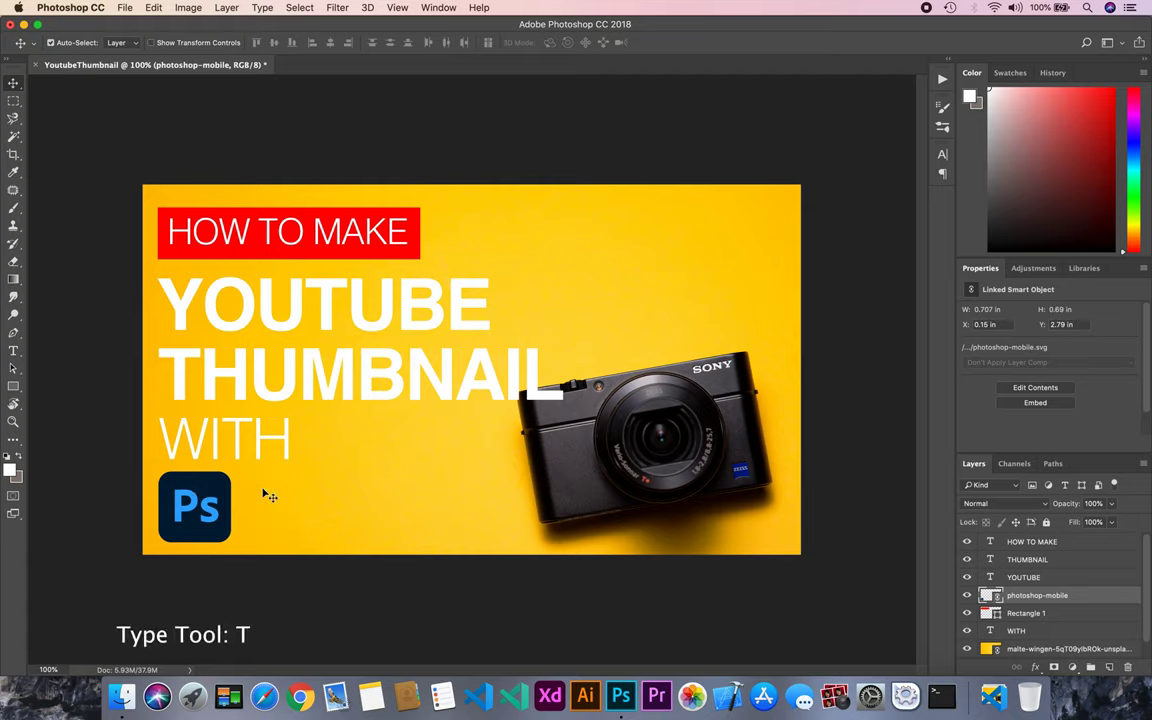
{"action": "key", "text": "t"}
{"action": "left_click", "coordinate": [338, 43]}
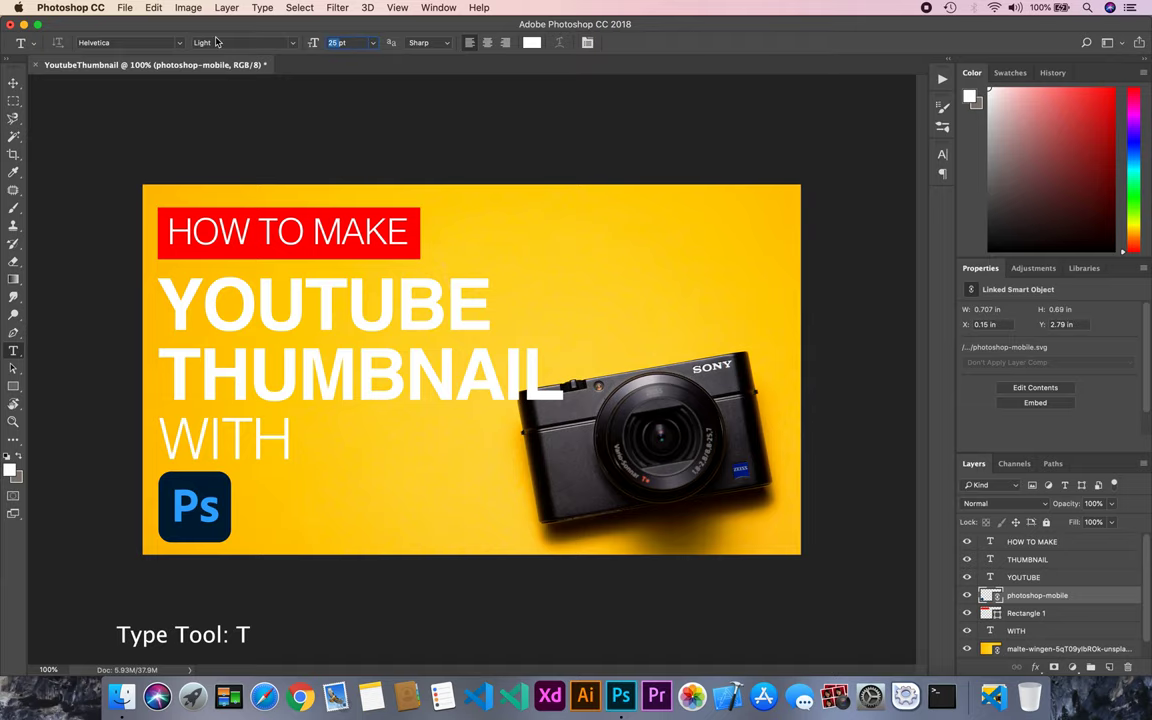
{"action": "type", "text": "2"}
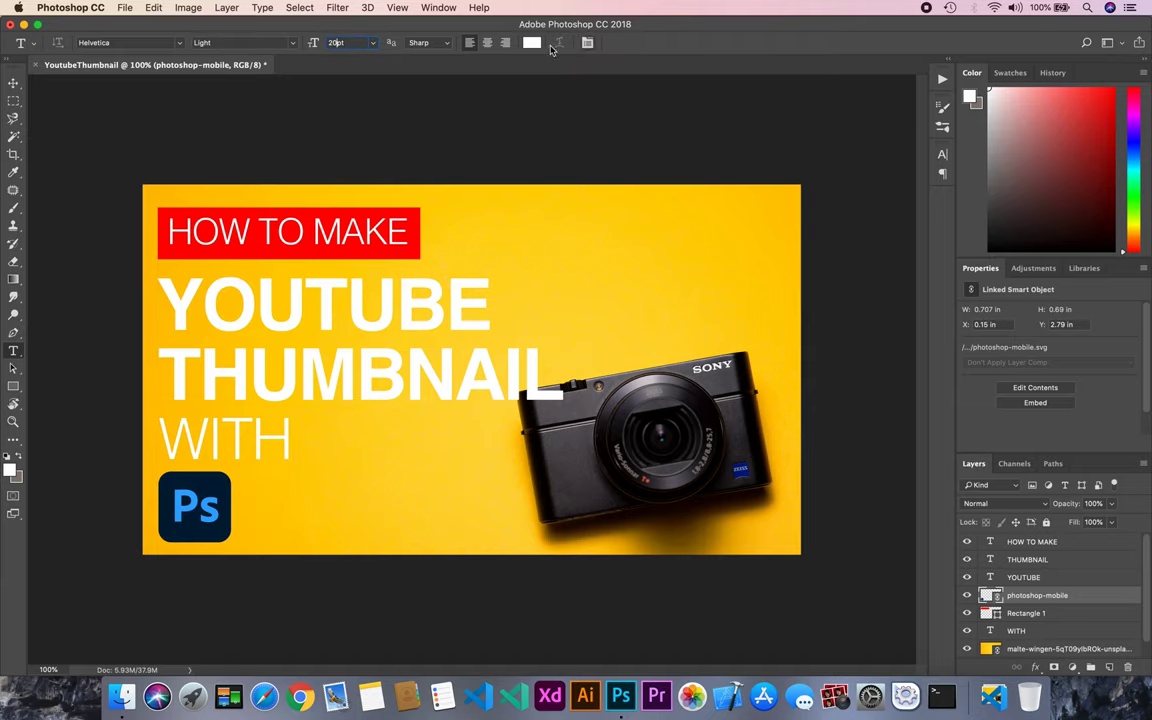
{"action": "left_click", "coordinate": [531, 42]}
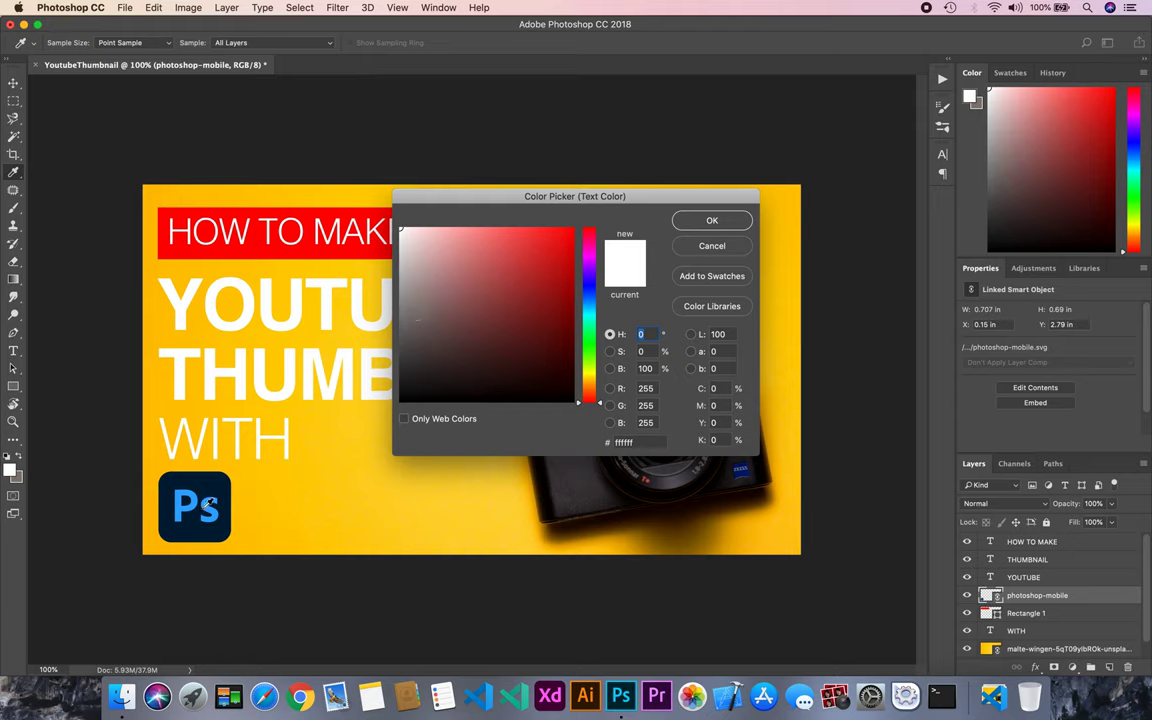
{"action": "left_click", "coordinate": [198, 489]}
{"action": "left_click", "coordinate": [712, 220]}
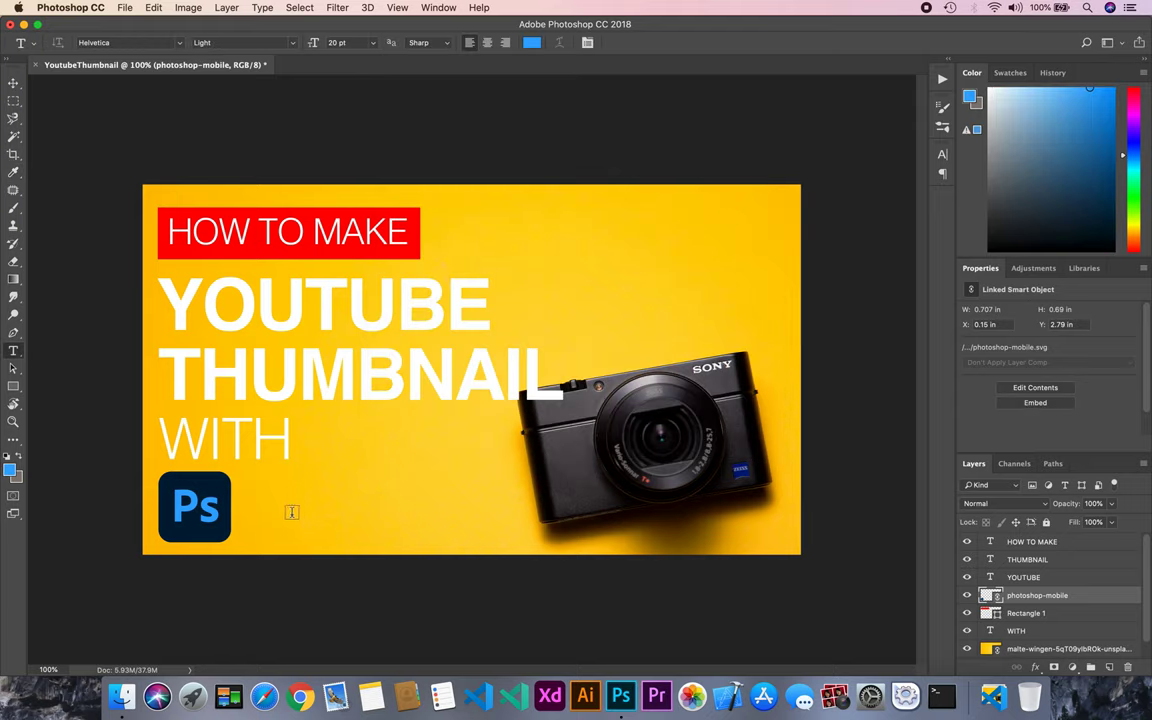
{"action": "left_click", "coordinate": [248, 485]}
{"action": "type", "text": "Adob"}
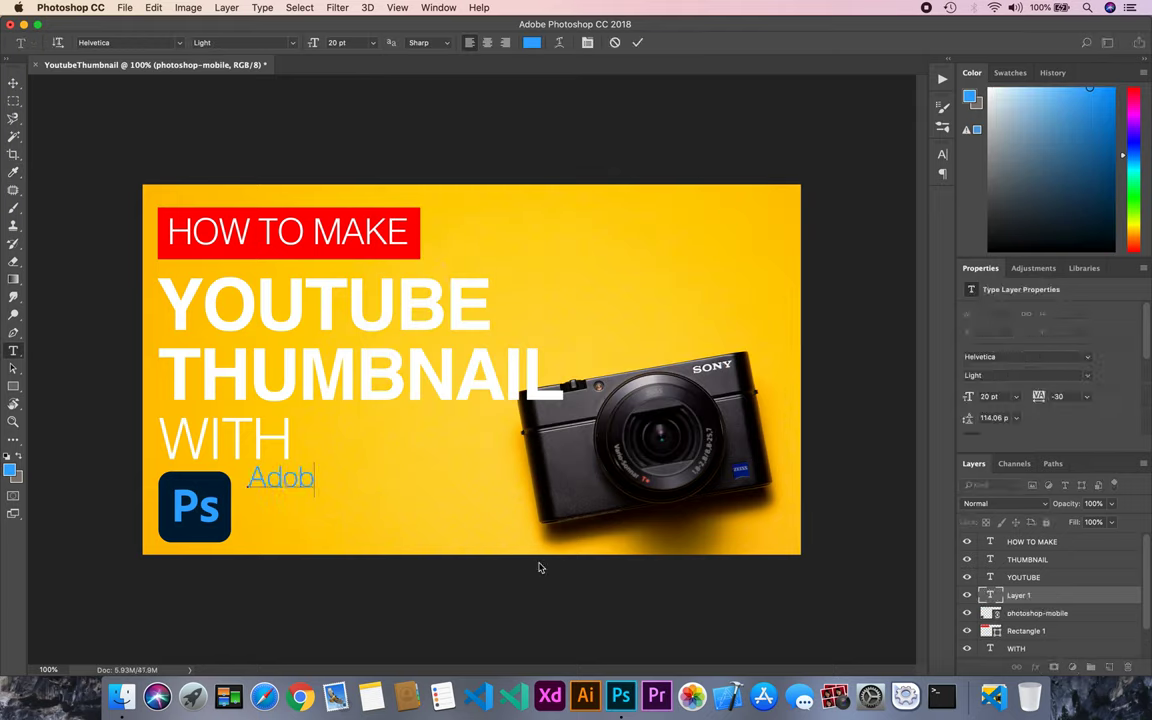
{"action": "type", "text": "e"}
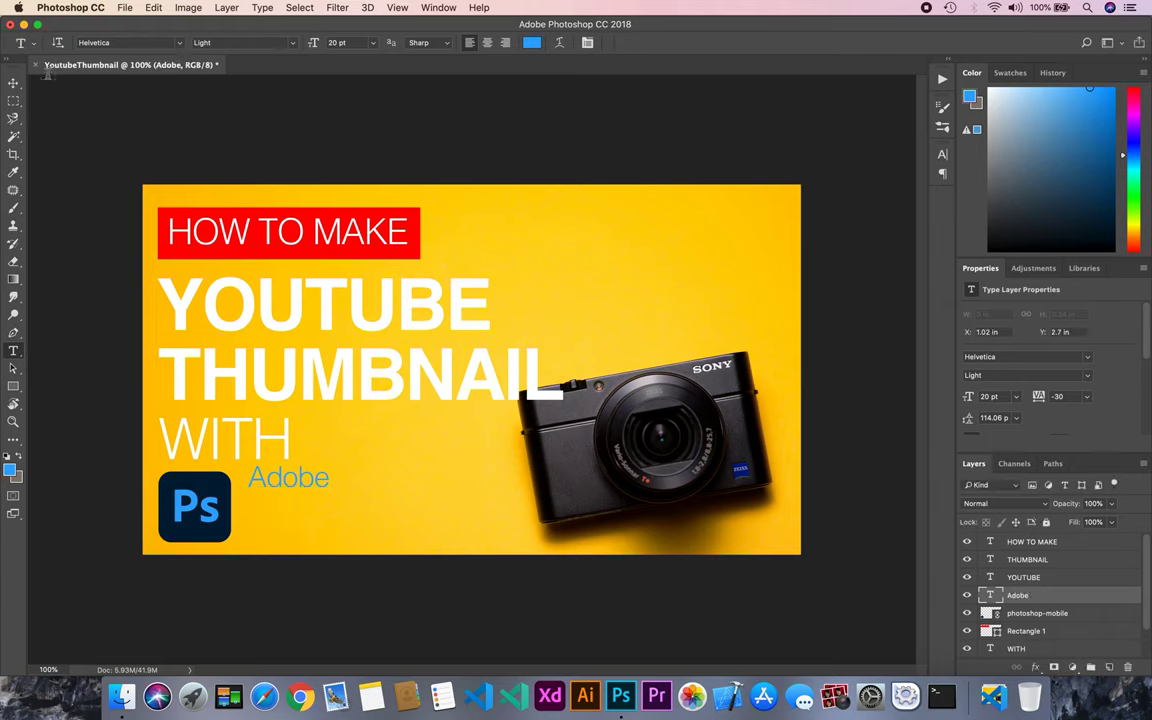
{"action": "left_click", "coordinate": [13, 83]}
{"action": "left_click_drag", "start_coordinate": [300, 478], "coordinate": [296, 520]}
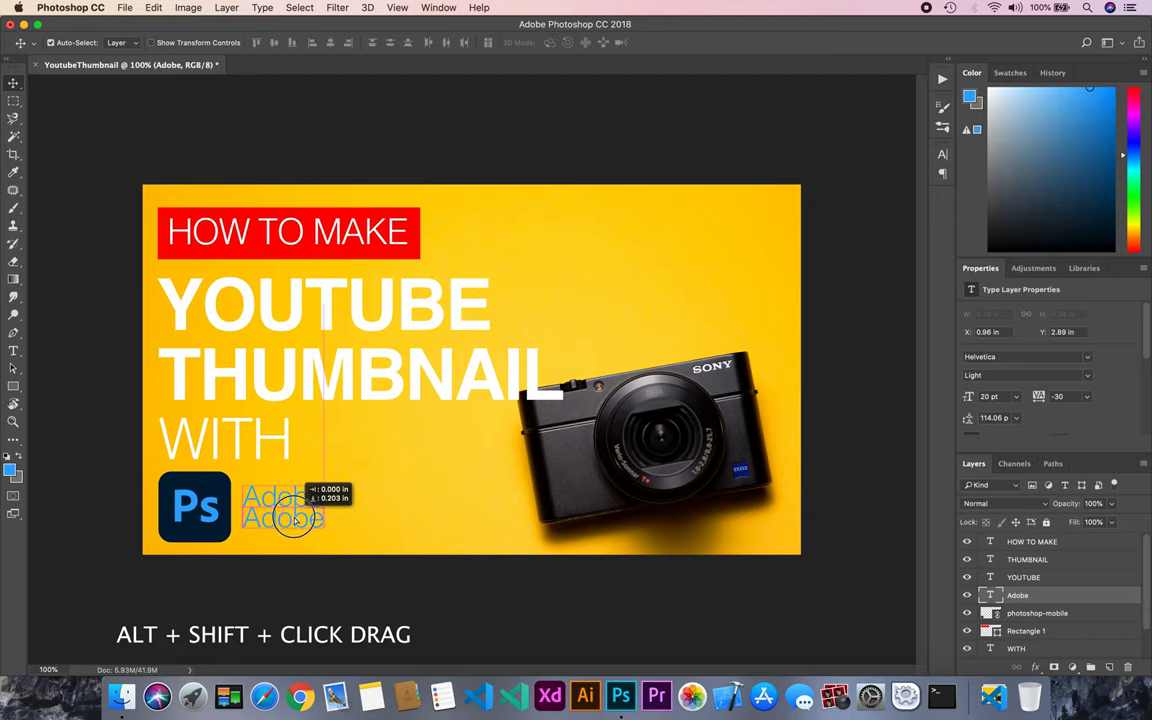
- Duplicate 'Adobe' just below, change it to 'Photoshop', and set Regular weight
{"action": "left_click_drag", "start_coordinate": [296, 520], "coordinate": [297, 521]}
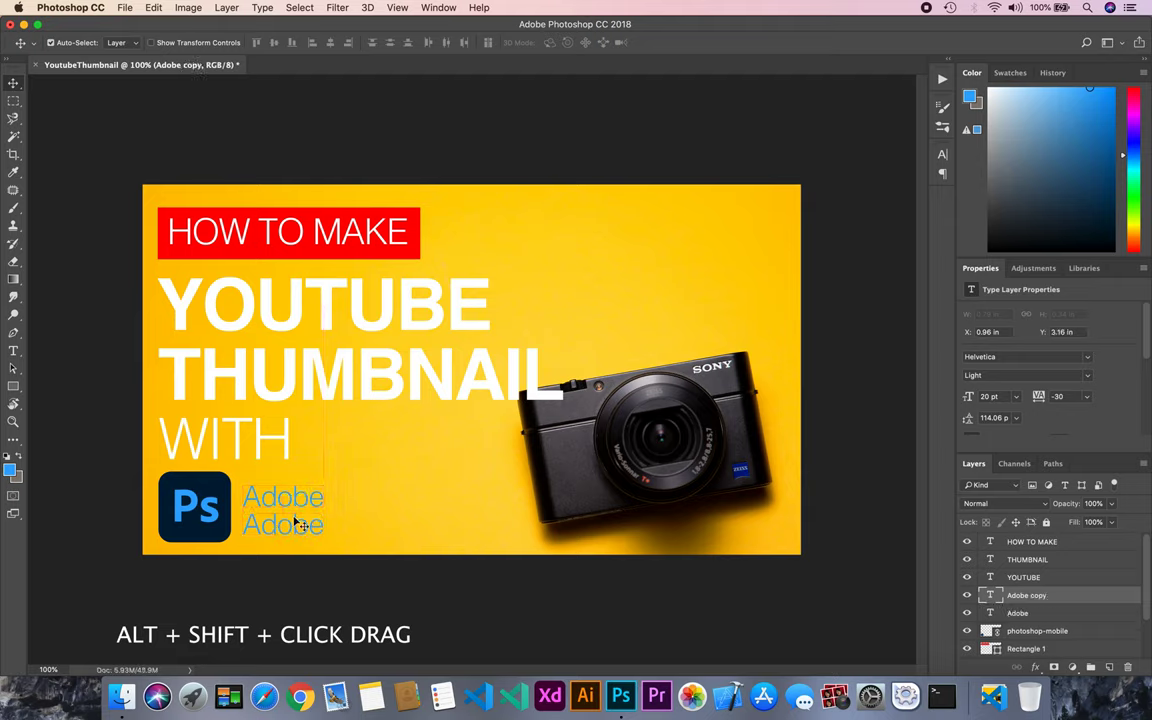
{"action": "key", "text": "t"}
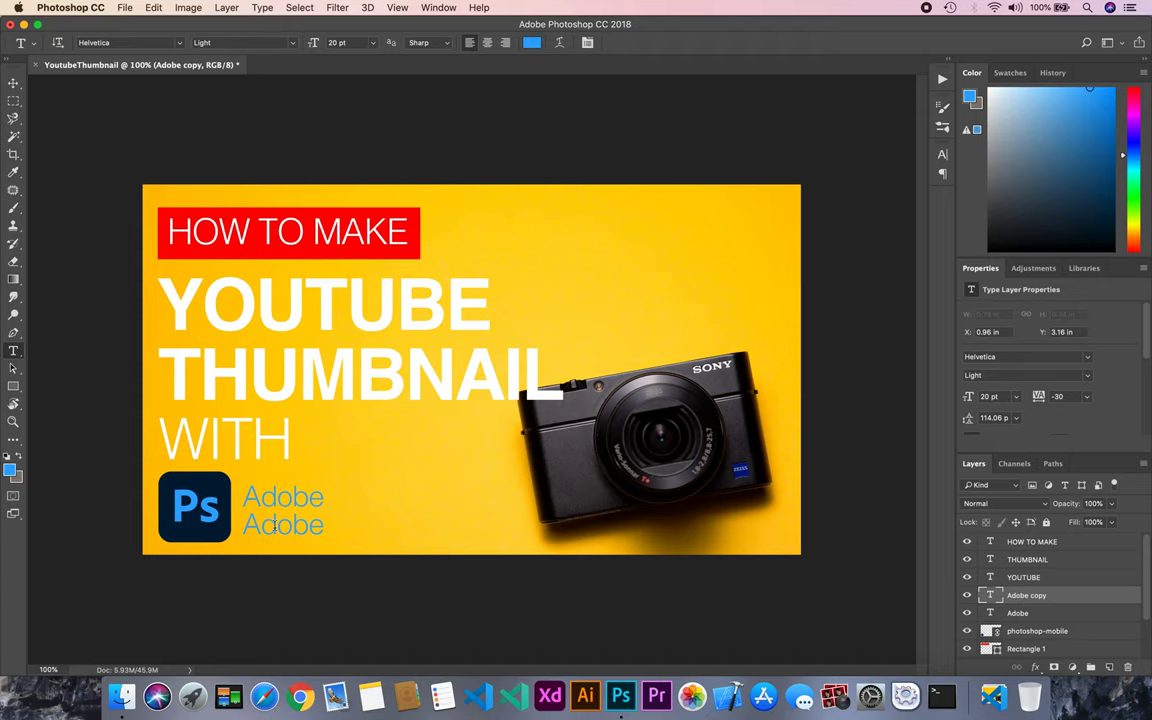
{"action": "double_click", "coordinate": [274, 527]}
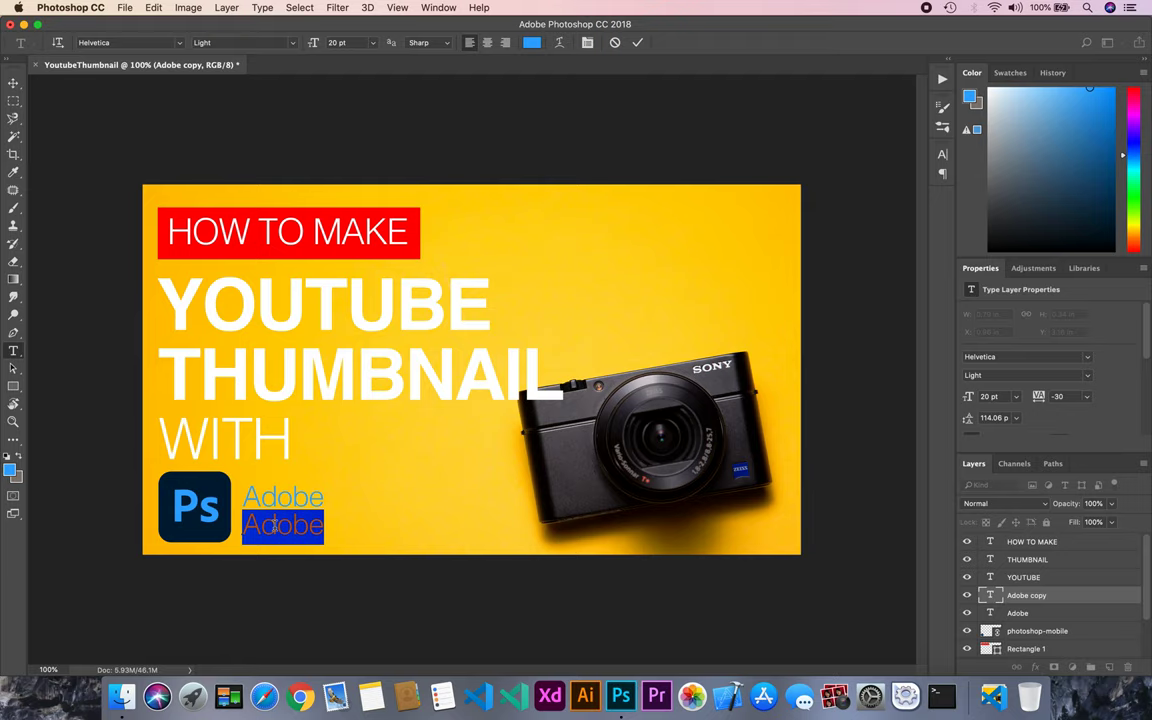
{"action": "type", "text": "Photoshop"}
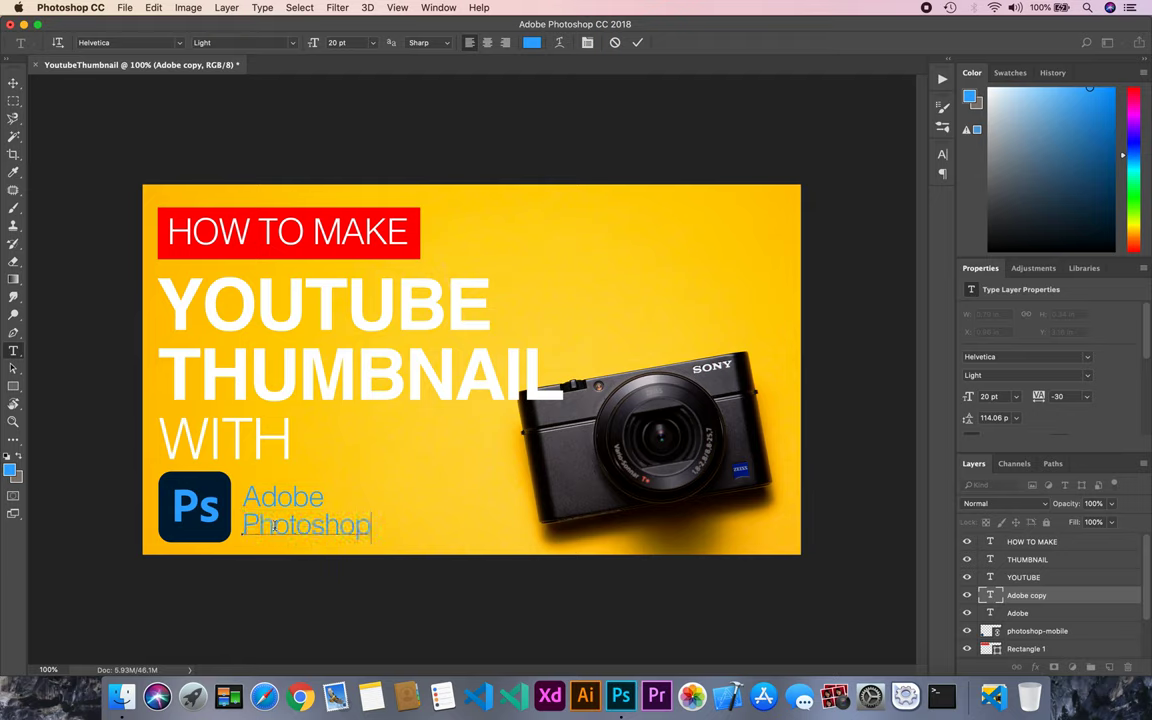
{"action": "key", "text": "super+a"}
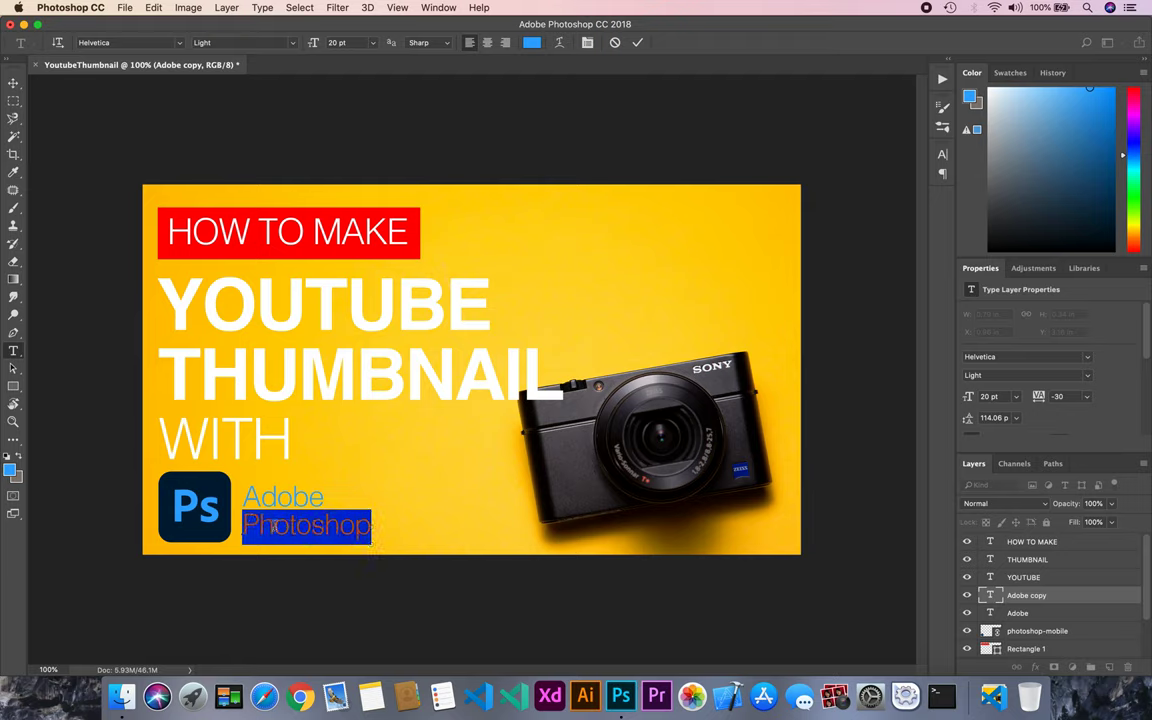
{"action": "left_click", "coordinate": [291, 45]}
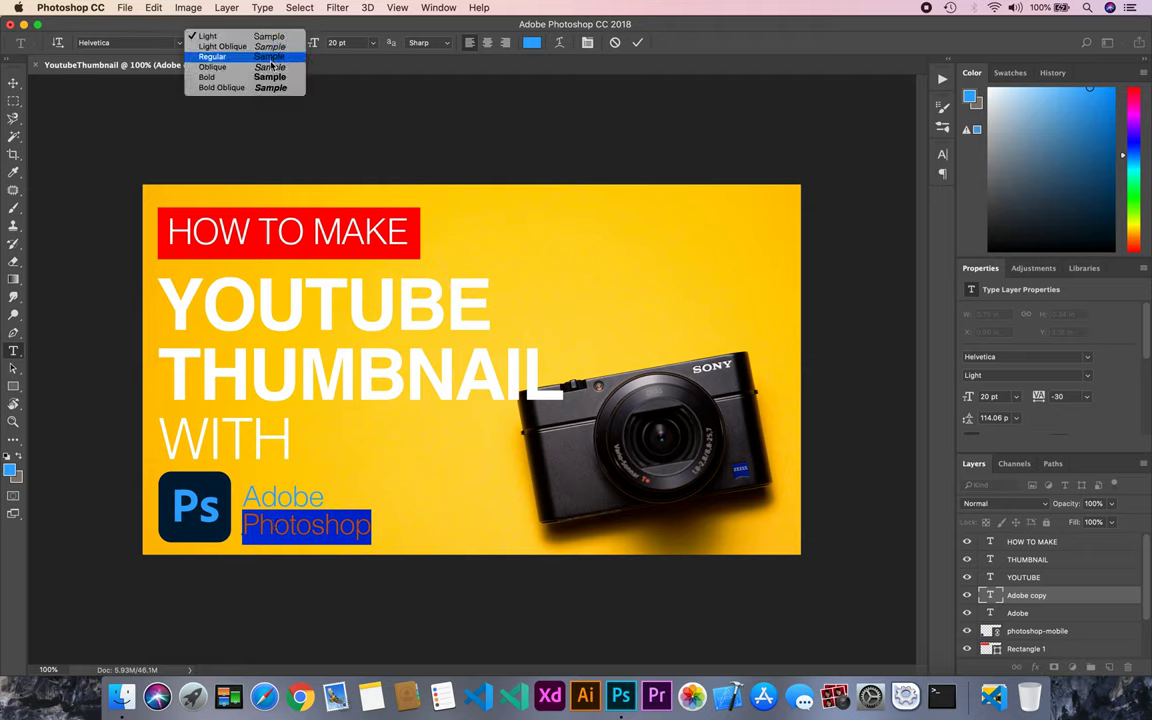
{"action": "left_click", "coordinate": [270, 58]}
{"action": "left_click", "coordinate": [13, 82]}
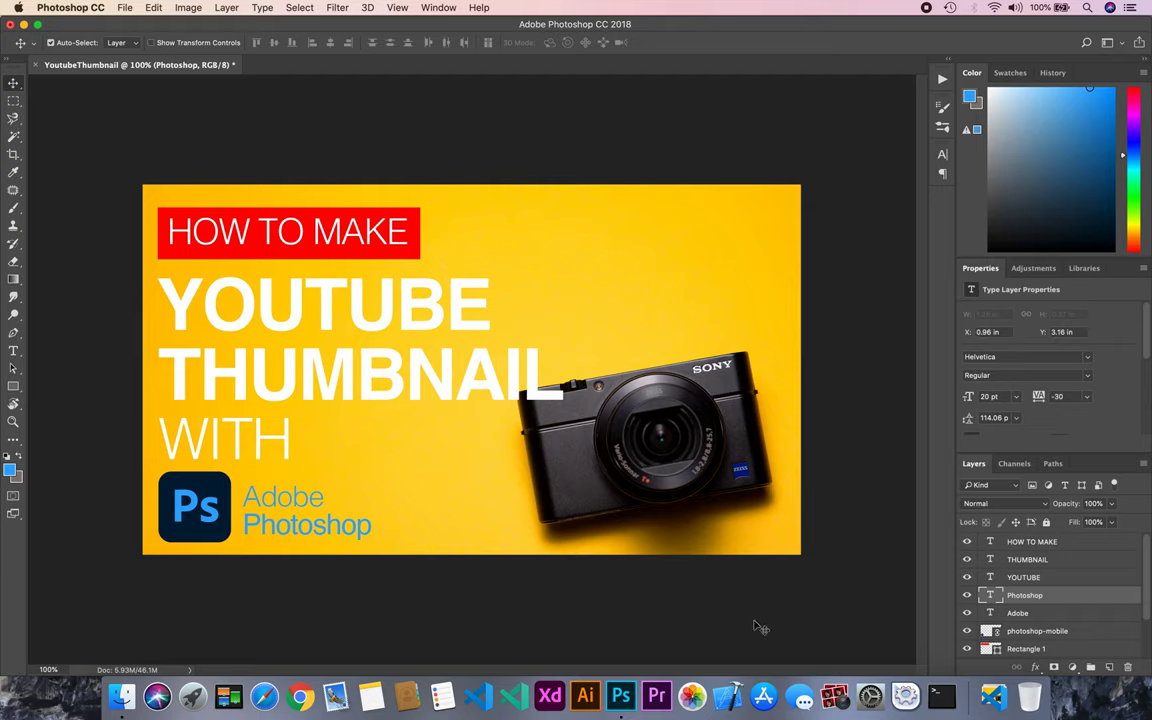
- Select every layer except the camera photo and nudge the whole group up and right
{"action": "scroll", "coordinate": [980, 580], "scroll_direction": "down", "scroll_amount": 3}
{"action": "left_click", "coordinate": [1035, 614]}
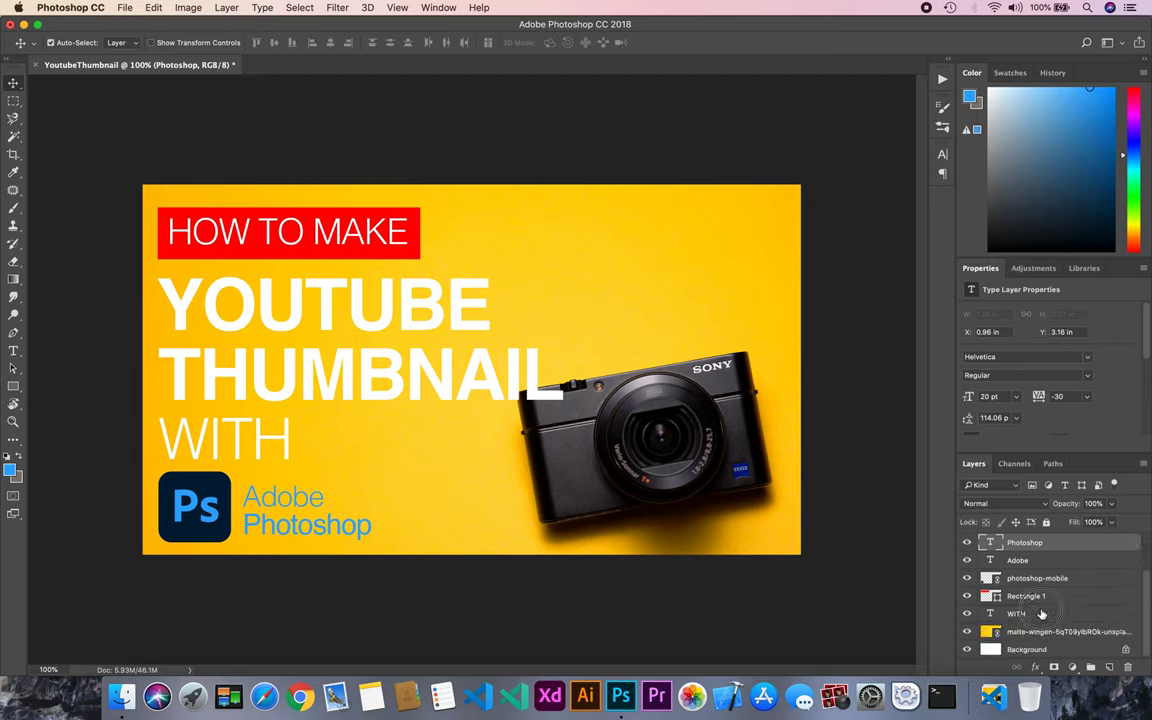
{"action": "scroll", "coordinate": [1040, 614], "scroll_direction": "up", "scroll_amount": 3}
{"action": "left_click", "coordinate": [1042, 542], "text": "shift"}
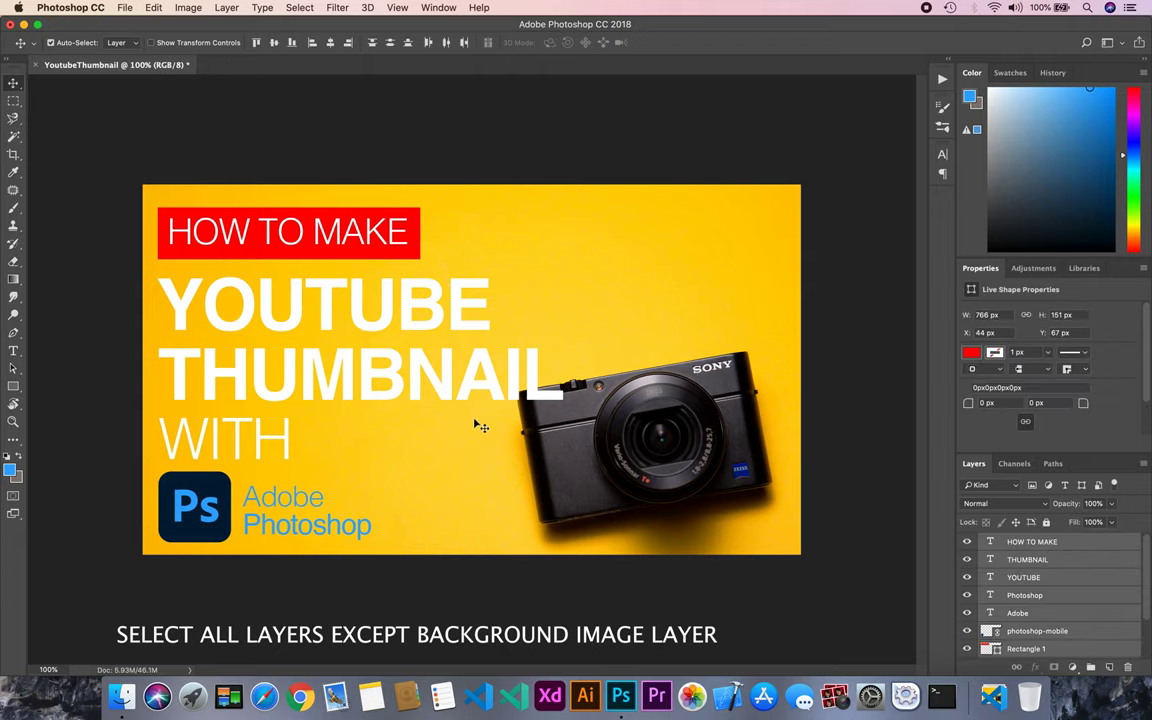
{"action": "scroll", "coordinate": [1000, 590], "scroll_direction": "down", "scroll_amount": 3}
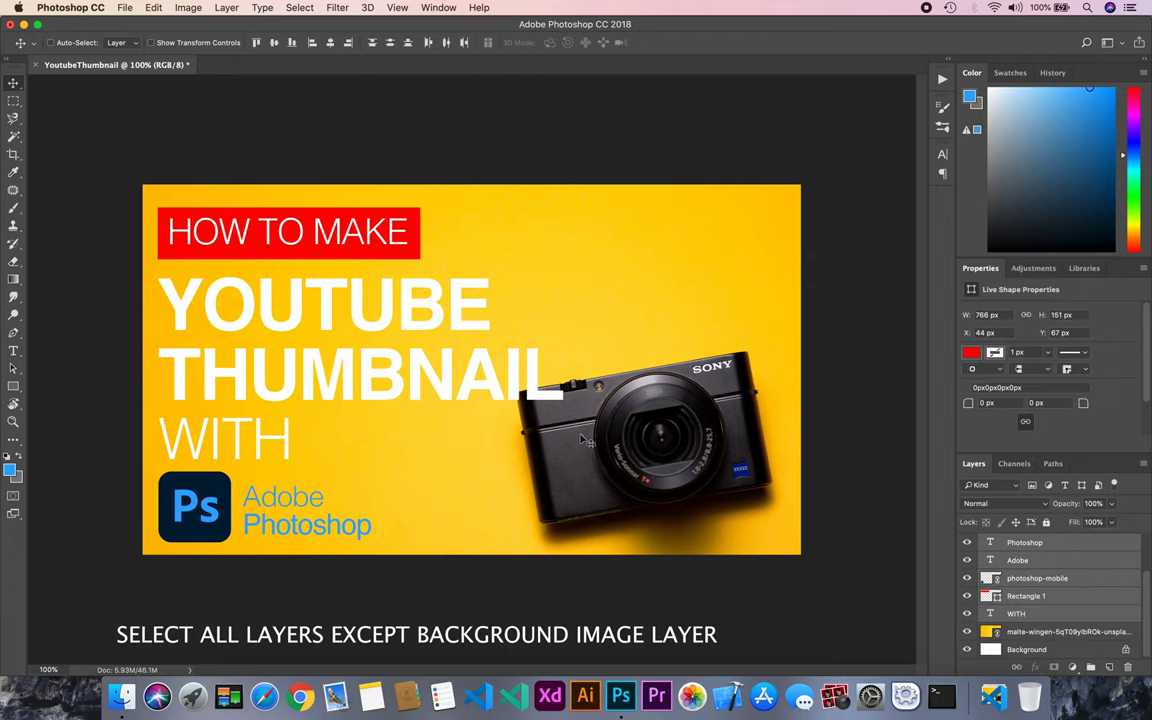
{"action": "key", "text": "ctrl+t"}
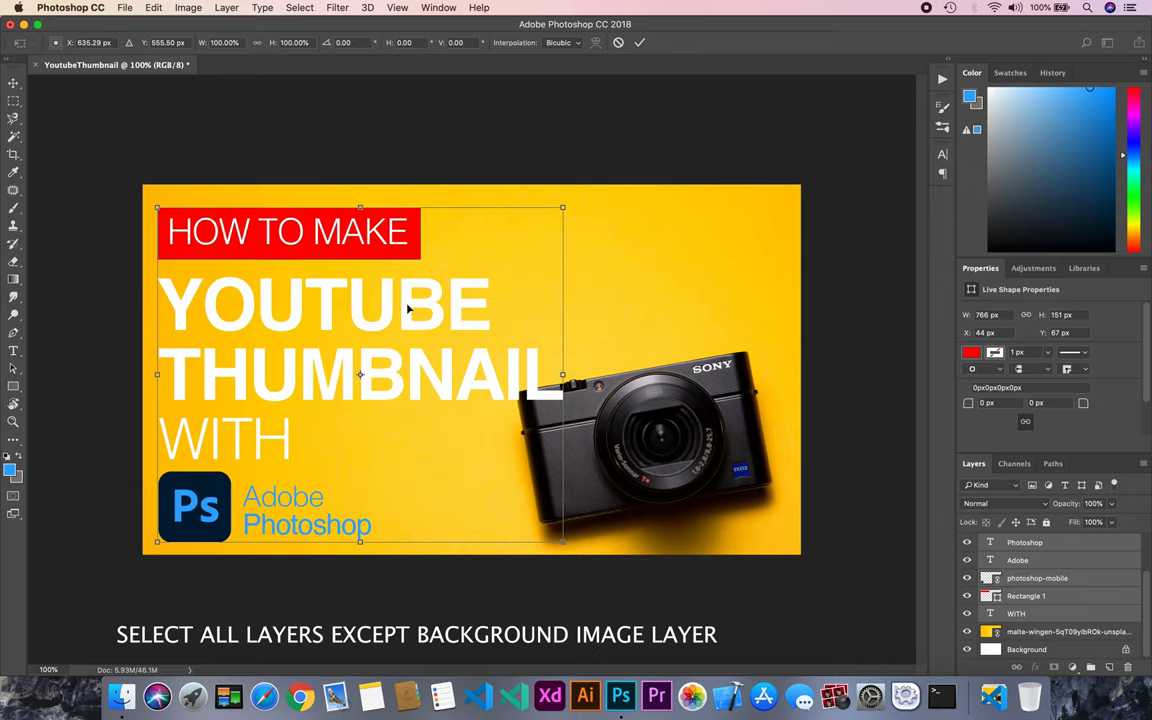
{"action": "key", "text": "shift+Up"}
{"action": "key", "text": "shift+Up"}
{"action": "key", "text": "shift+Up"}
{"action": "key", "text": "shift+Down"}
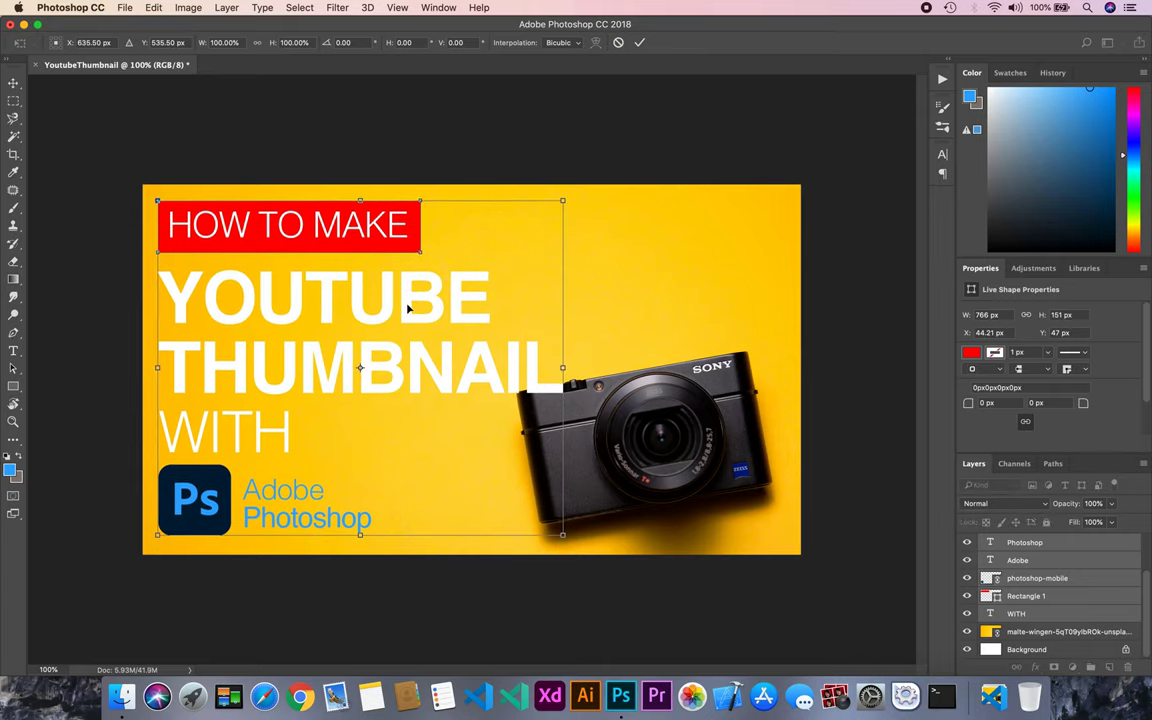
{"action": "key", "text": "shift+Right"}
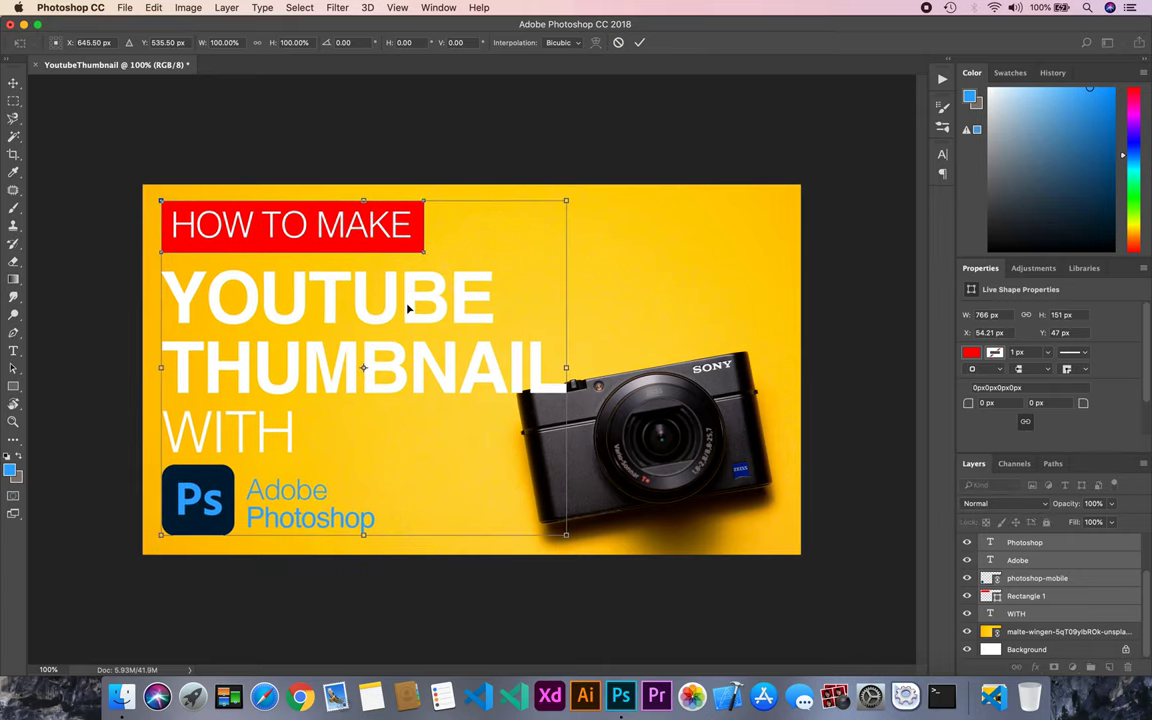
{"action": "key", "text": "Return"}
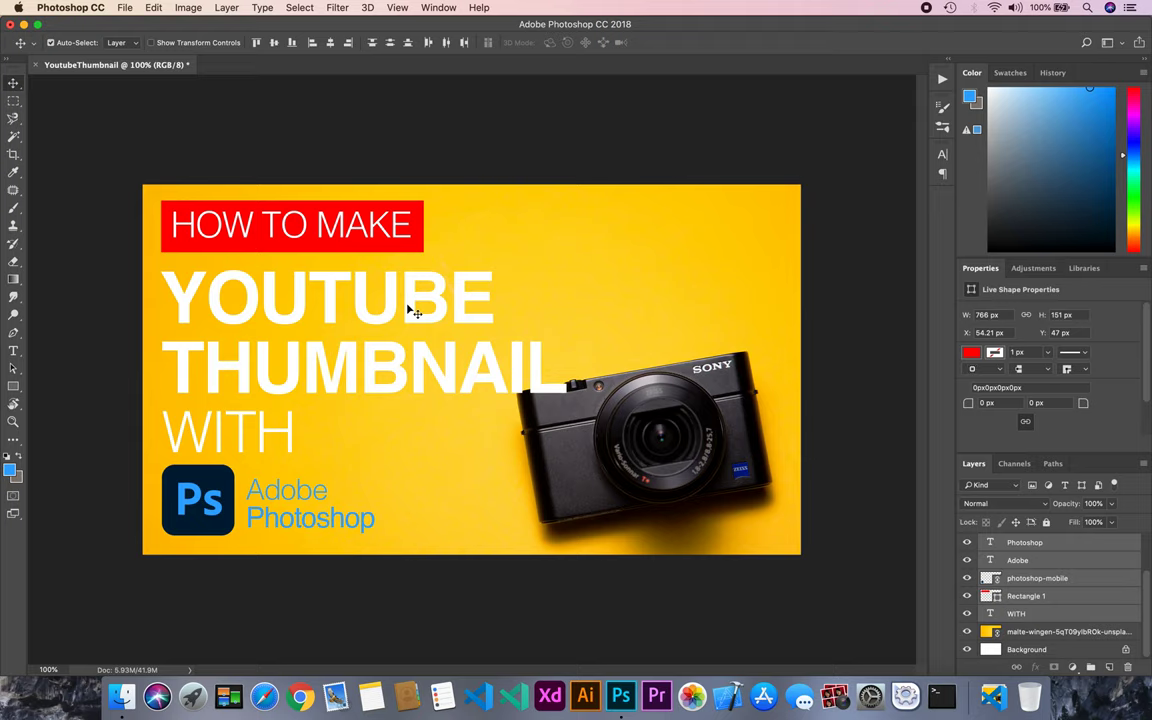
- Export the thumbnail in JPG format into the 'YouTube Thumbnail Tutorial' folder
{"action": "left_click", "coordinate": [125, 7]}
{"action": "mouse_move", "coordinate": [140, 183]}
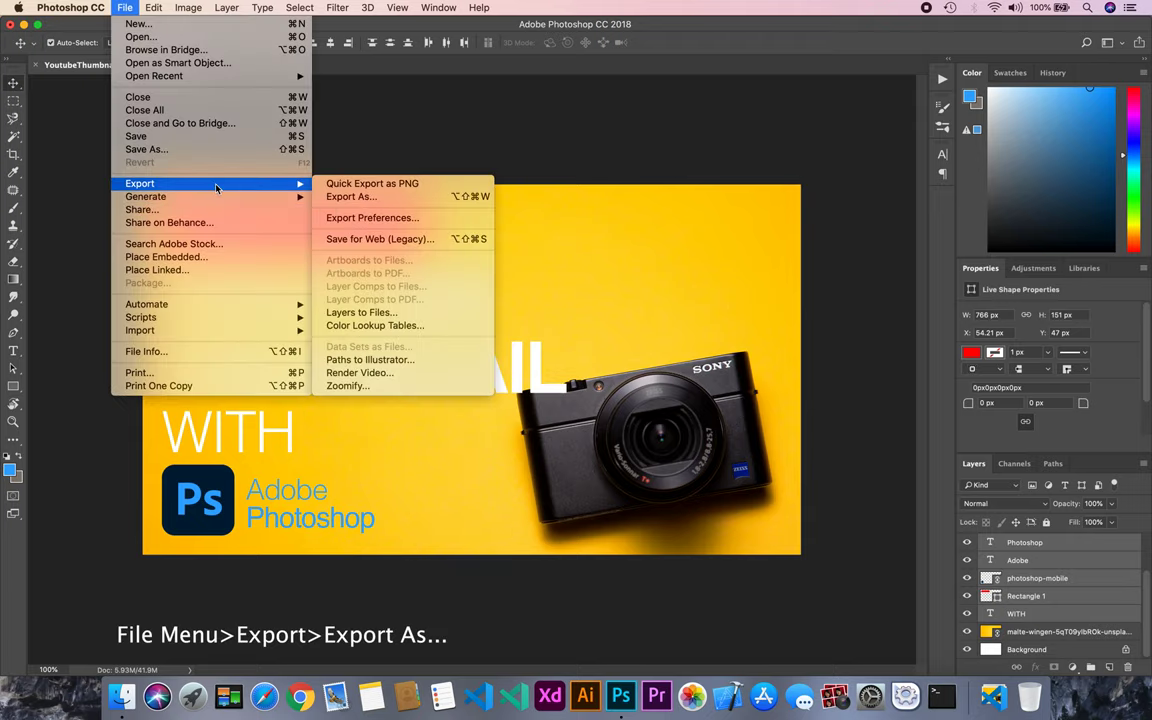
{"action": "left_click", "coordinate": [350, 197]}
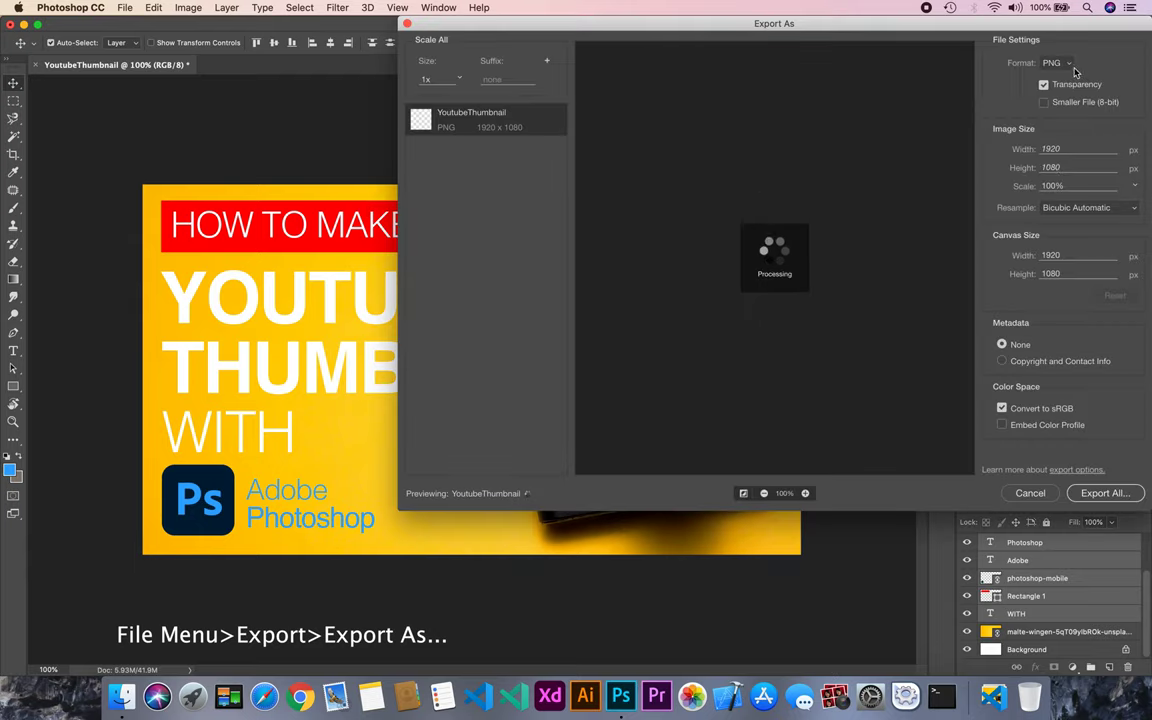
{"action": "left_click", "coordinate": [1068, 63]}
{"action": "left_click", "coordinate": [1050, 87]}
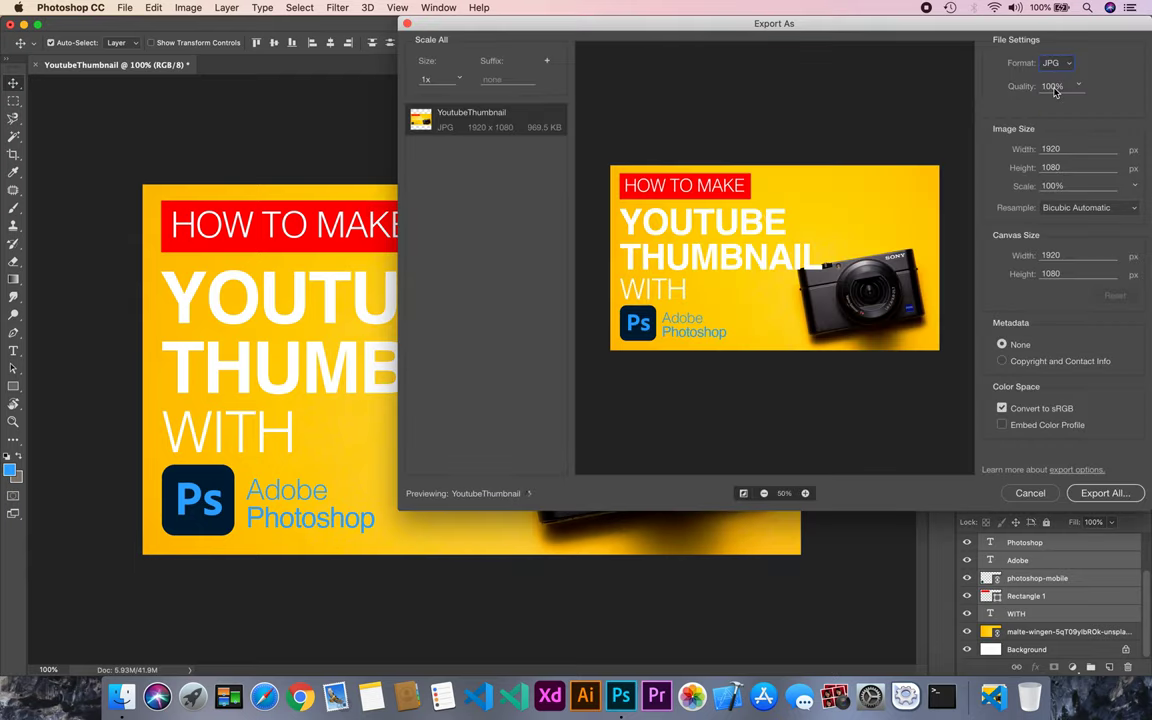
{"action": "left_click", "coordinate": [1107, 494]}
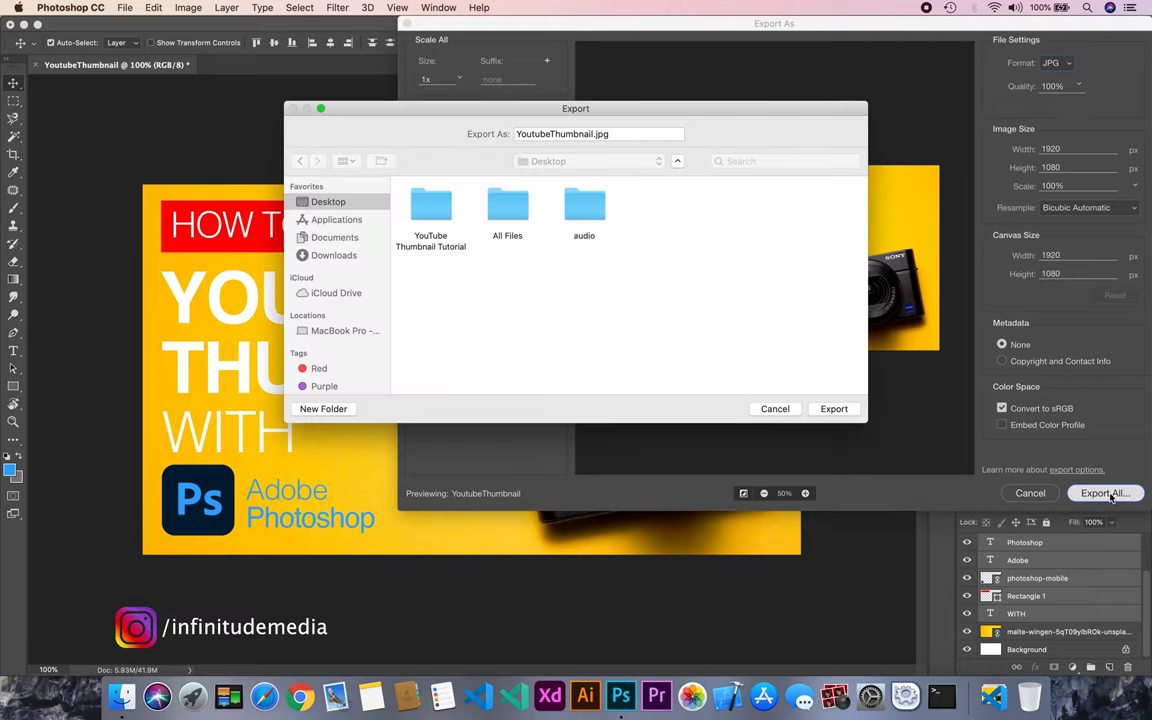
{"action": "double_click", "coordinate": [431, 210]}
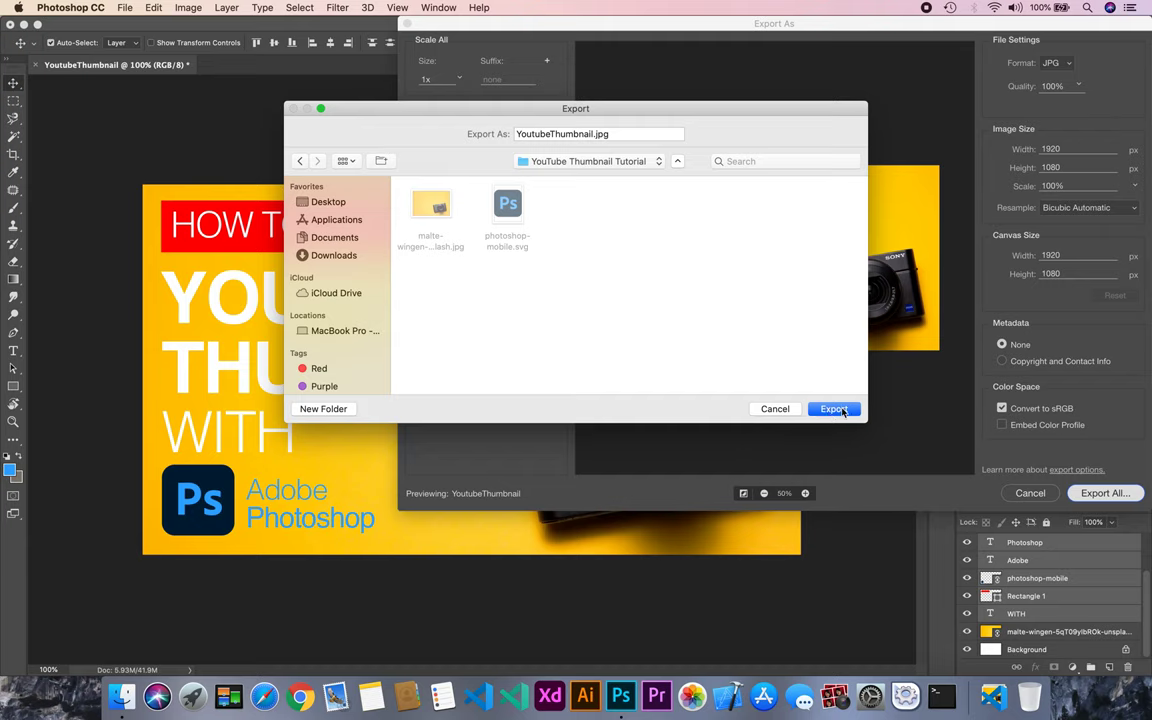
{"action": "left_click", "coordinate": [833, 409]}
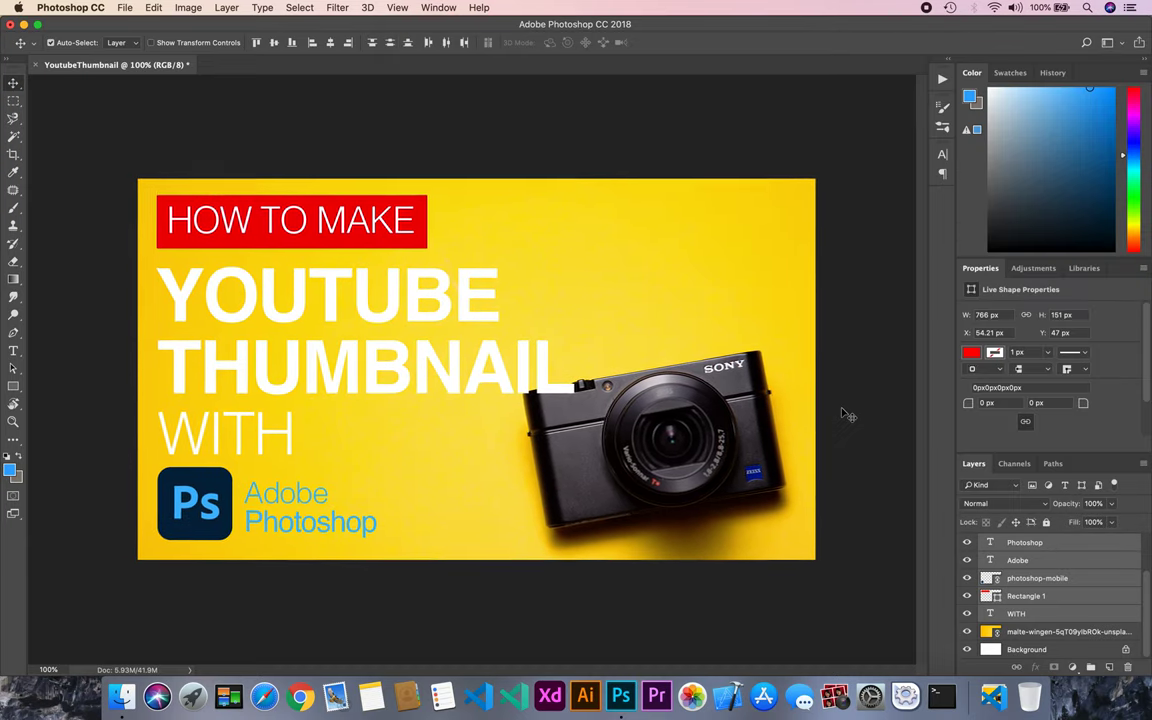